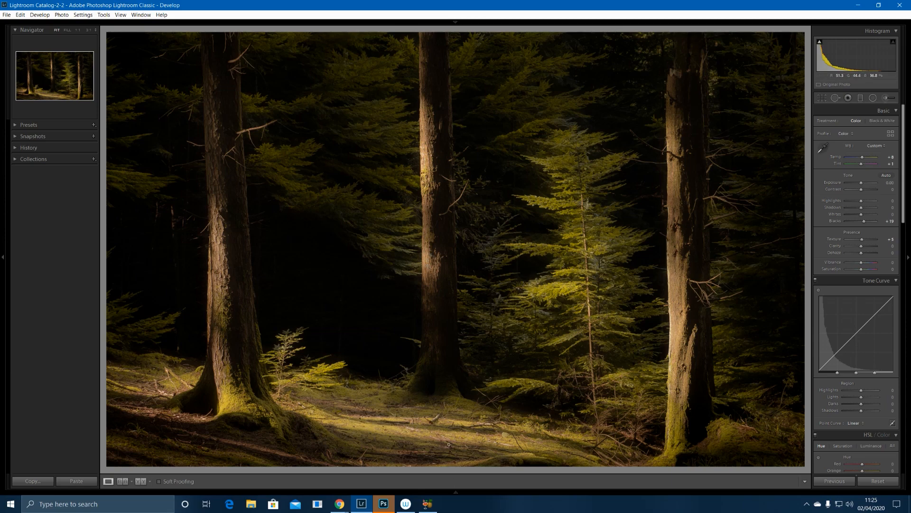
Compare the unedited raw forest photo with its finished edited version
{"action": "left_click", "coordinate": [472, 493]}
{"action": "left_click", "coordinate": [542, 463]}
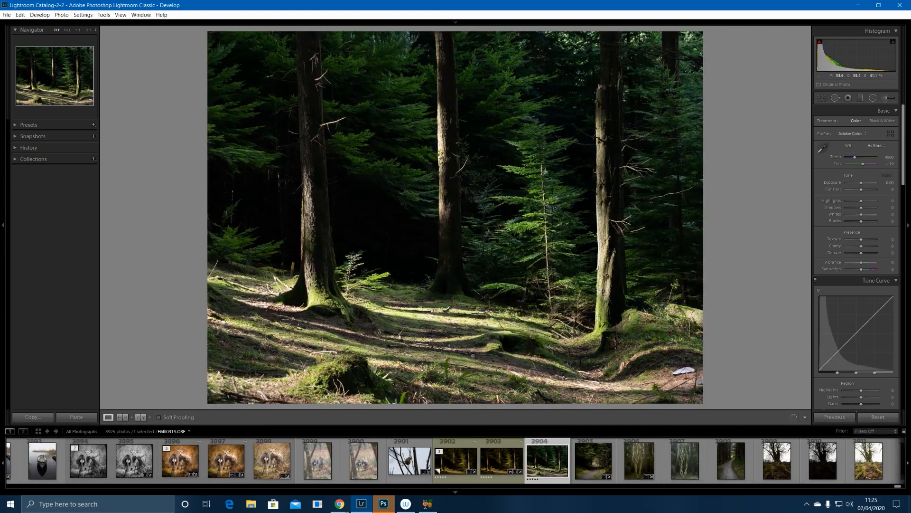
{"action": "left_click", "coordinate": [477, 457]}
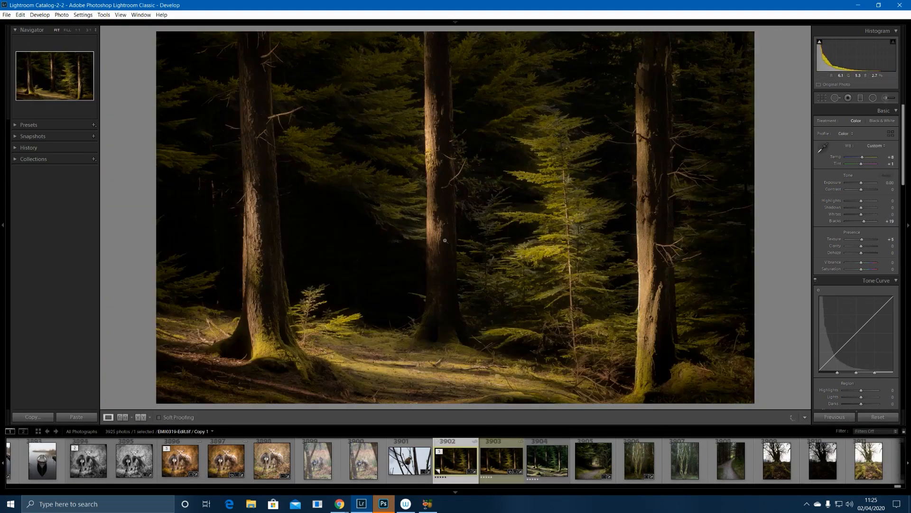
{"action": "left_click", "coordinate": [456, 492]}
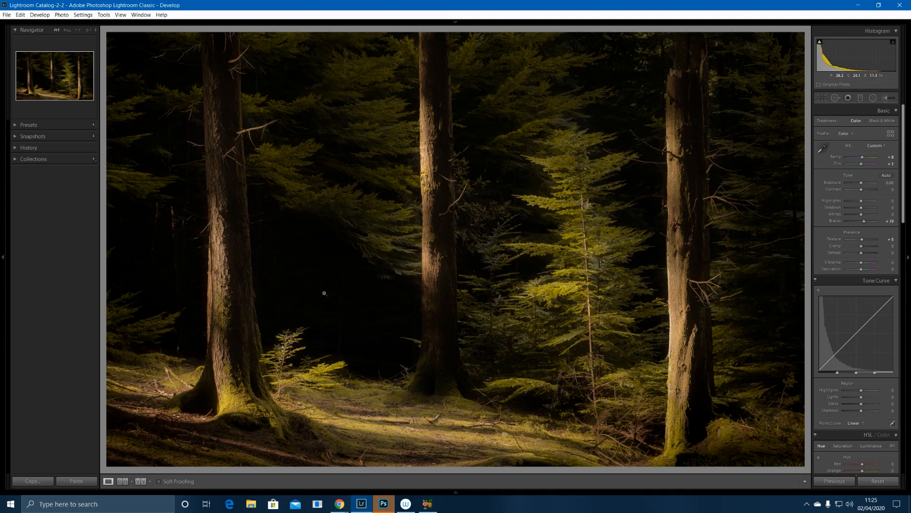
Open the unedited raw forest photo and place a 16 x 9 crop over the trees, excluding much of the foreground
{"action": "mouse_move", "coordinate": [457, 492]}
{"action": "mouse_move", "coordinate": [551, 489]}
{"action": "left_click", "coordinate": [540, 470]}
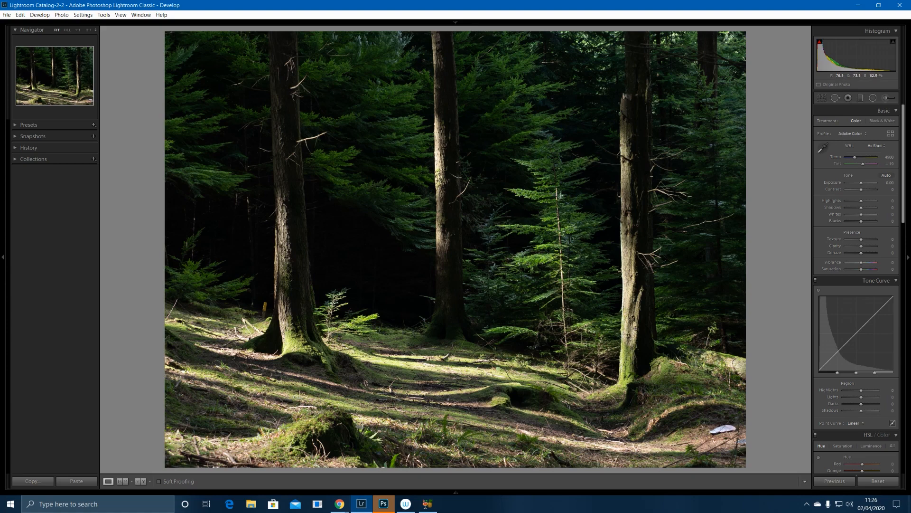
{"action": "left_click", "coordinate": [822, 98]}
{"action": "left_click", "coordinate": [873, 122]}
{"action": "left_click", "coordinate": [835, 213]}
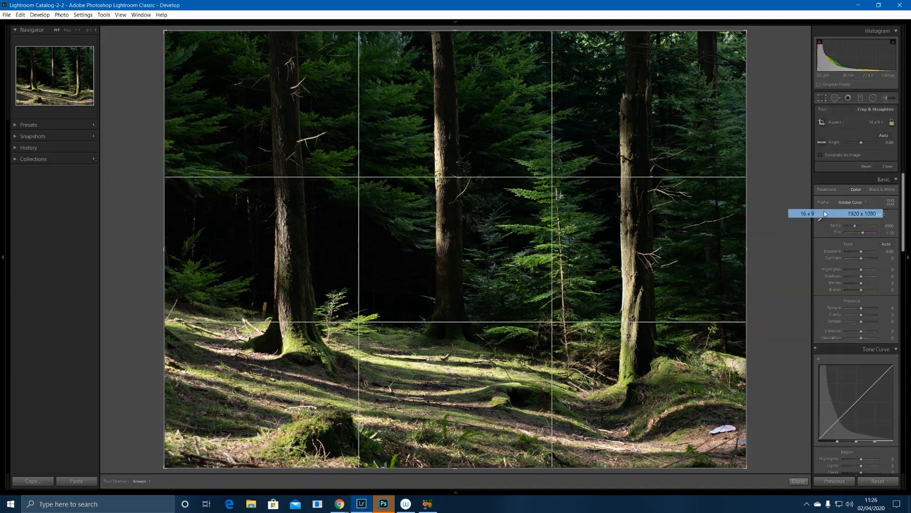
{"action": "left_click_drag", "start_coordinate": [606, 231], "coordinate": [604, 264]}
Unlock the crop's aspect ratio, trim both sides slightly, extend the upper and lower edges a little, and apply the crop
{"action": "left_click", "coordinate": [892, 122]}
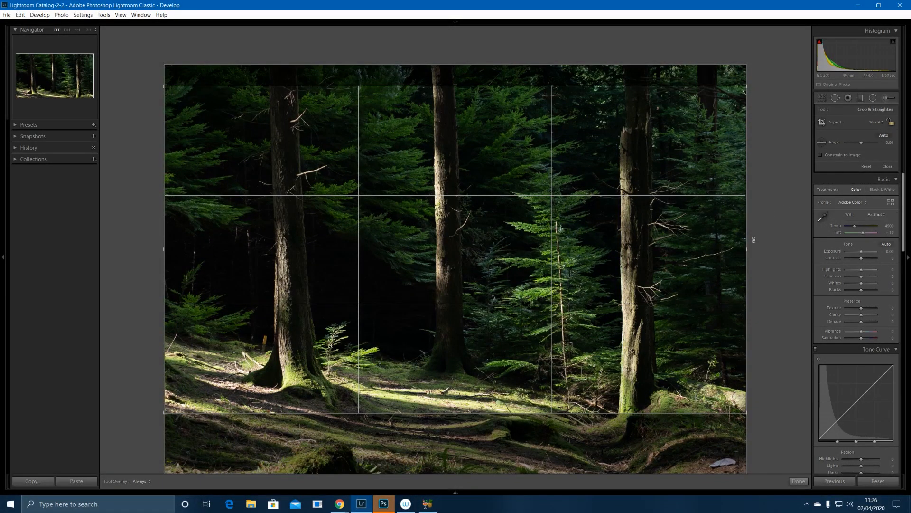
{"action": "left_click_drag", "start_coordinate": [743, 248], "coordinate": [732, 248]}
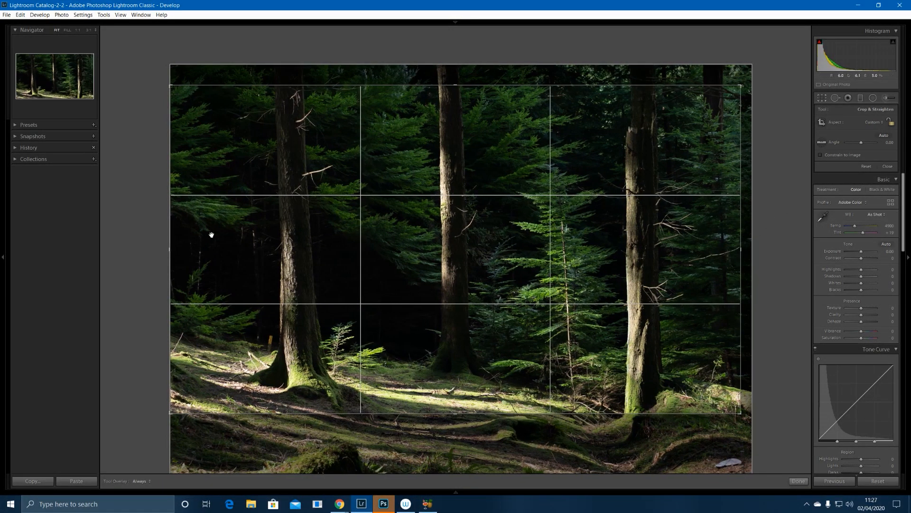
{"action": "left_click_drag", "start_coordinate": [172, 250], "coordinate": [181, 250]}
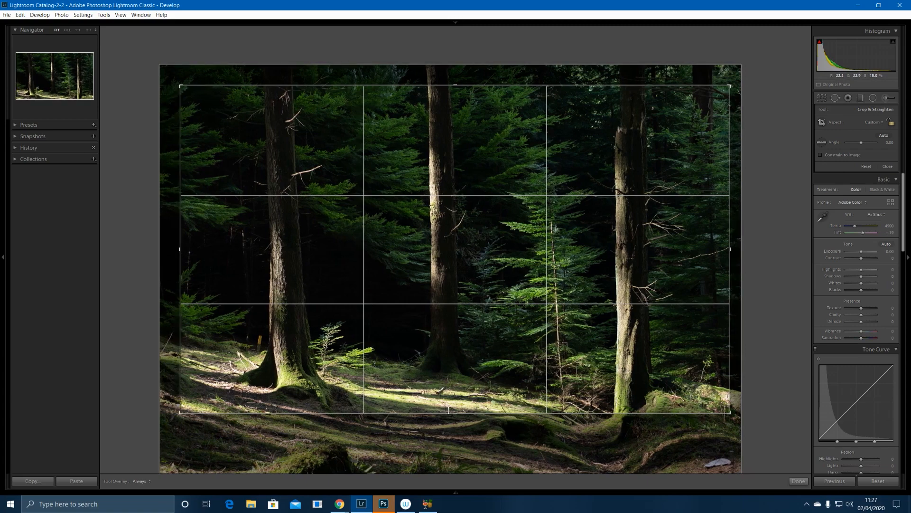
{"action": "left_click_drag", "start_coordinate": [443, 414], "coordinate": [444, 426]}
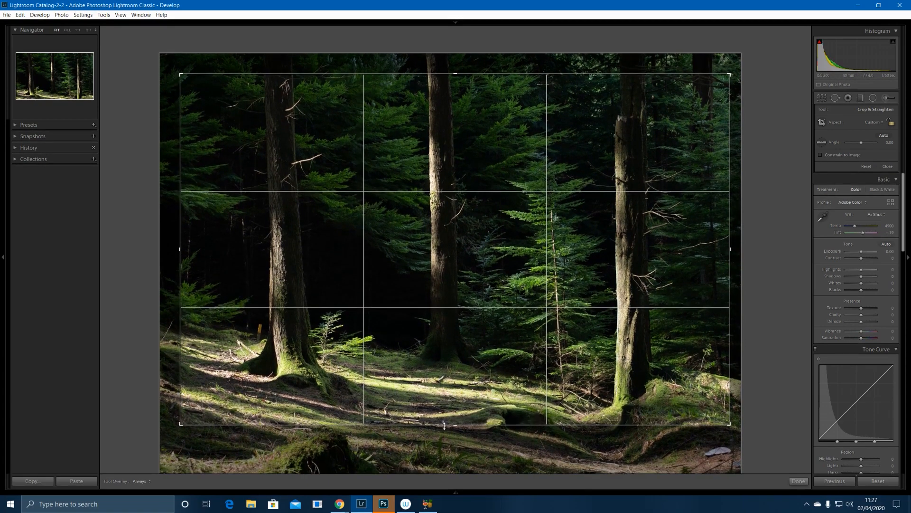
{"action": "left_click_drag", "start_coordinate": [424, 75], "coordinate": [424, 70]}
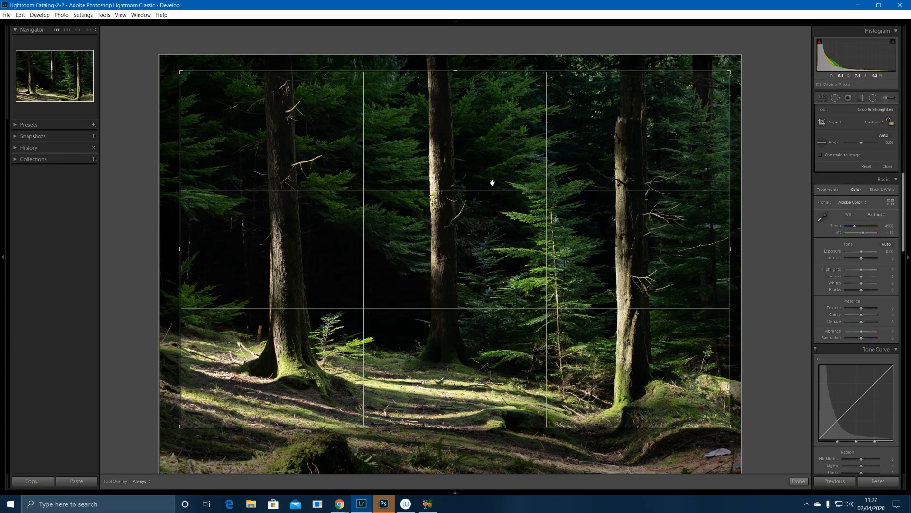
{"action": "key", "text": "Return"}
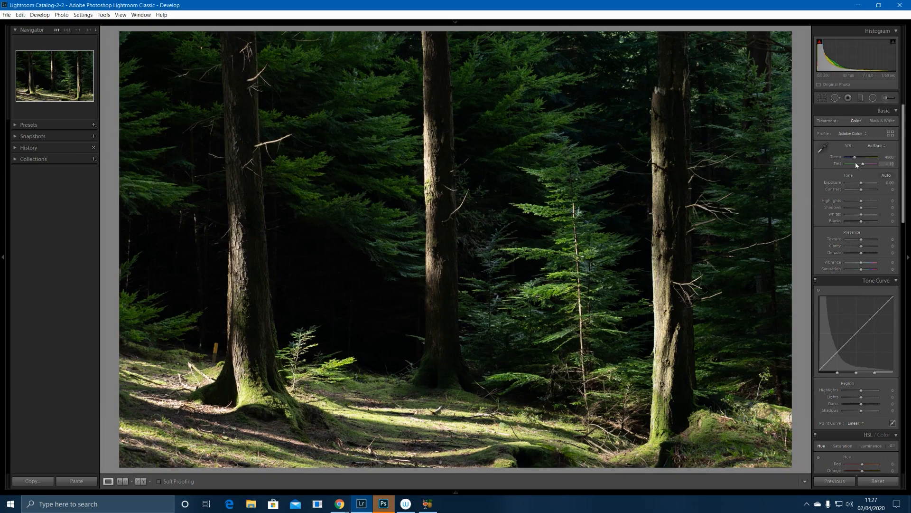
Warm the white balance temperature to 7107 and lower Highlights to -71, checking the forest floor up close
{"action": "left_click_drag", "start_coordinate": [856, 157], "coordinate": [855, 158]}
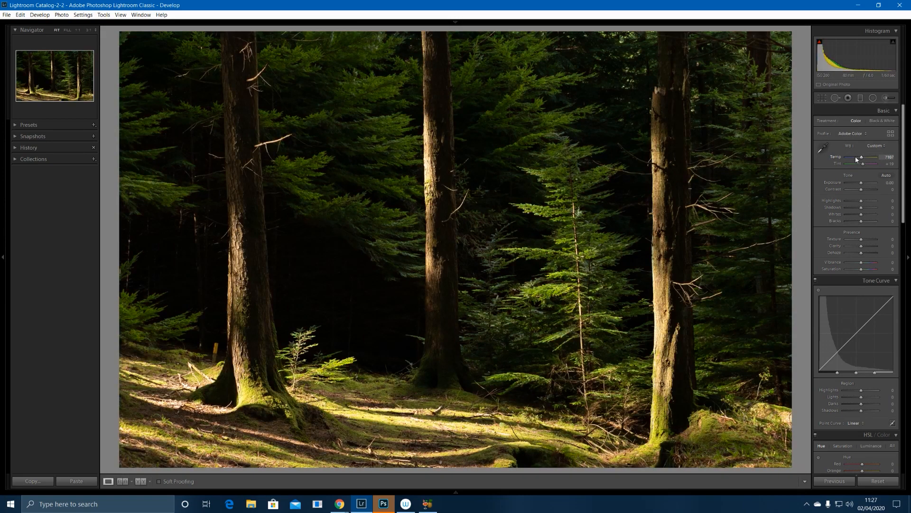
{"action": "left_click_drag", "start_coordinate": [866, 202], "coordinate": [856, 204]}
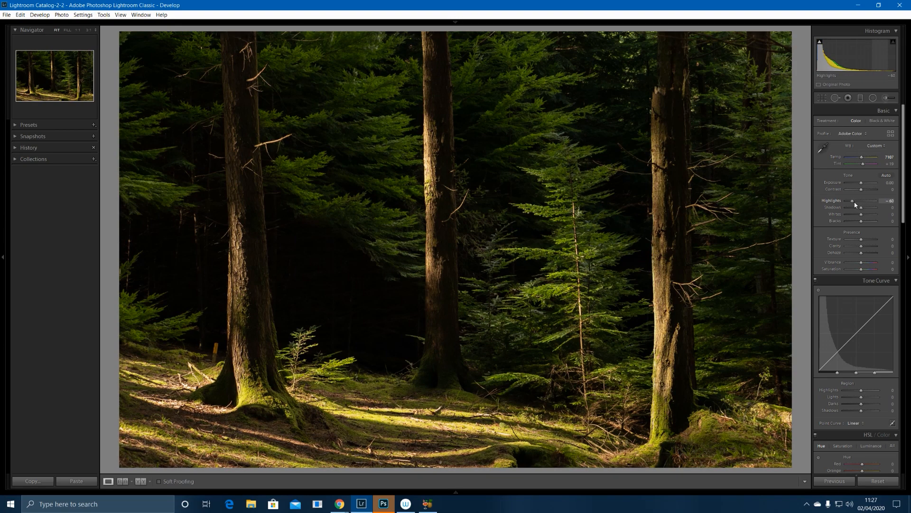
{"action": "left_click_drag", "start_coordinate": [855, 204], "coordinate": [853, 205]}
{"action": "left_click_drag", "start_coordinate": [853, 204], "coordinate": [853, 204]}
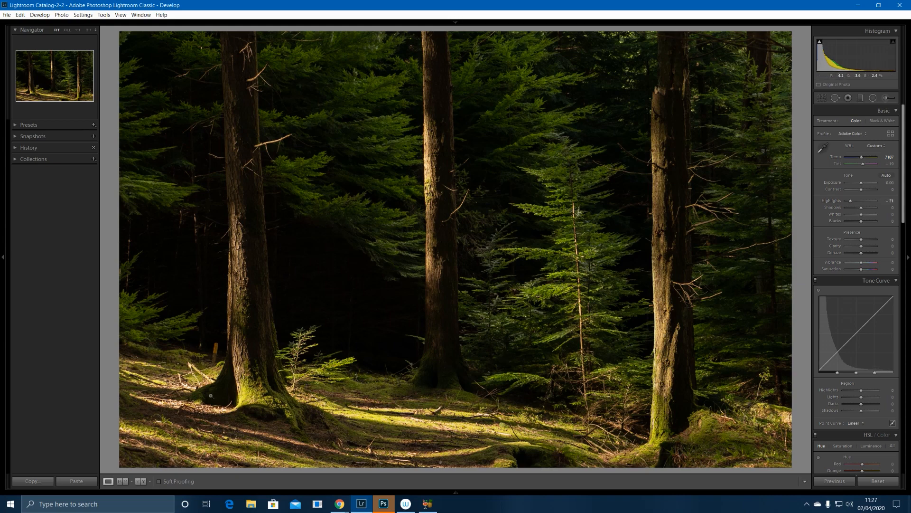
{"action": "left_click", "coordinate": [192, 389]}
{"action": "left_click_drag", "start_coordinate": [404, 403], "coordinate": [214, 339]}
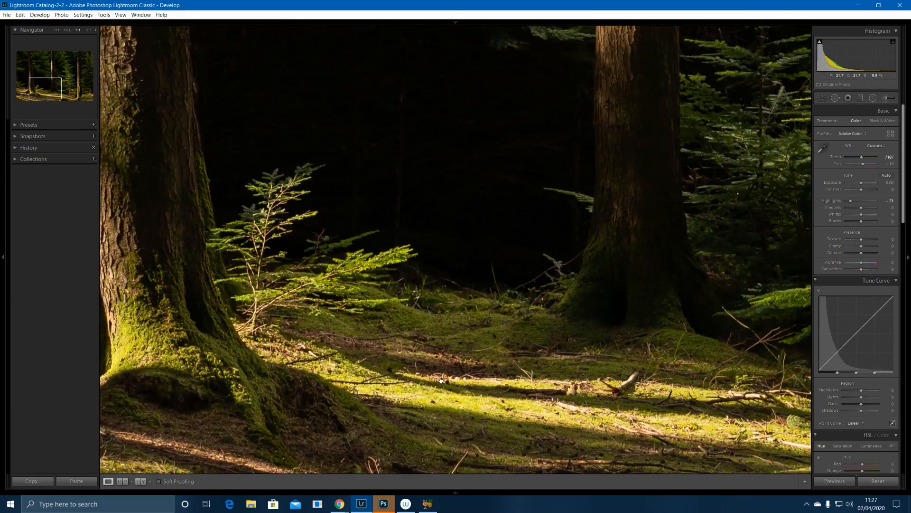
{"action": "left_click_drag", "start_coordinate": [539, 406], "coordinate": [356, 375]}
{"action": "left_click", "coordinate": [404, 389]}
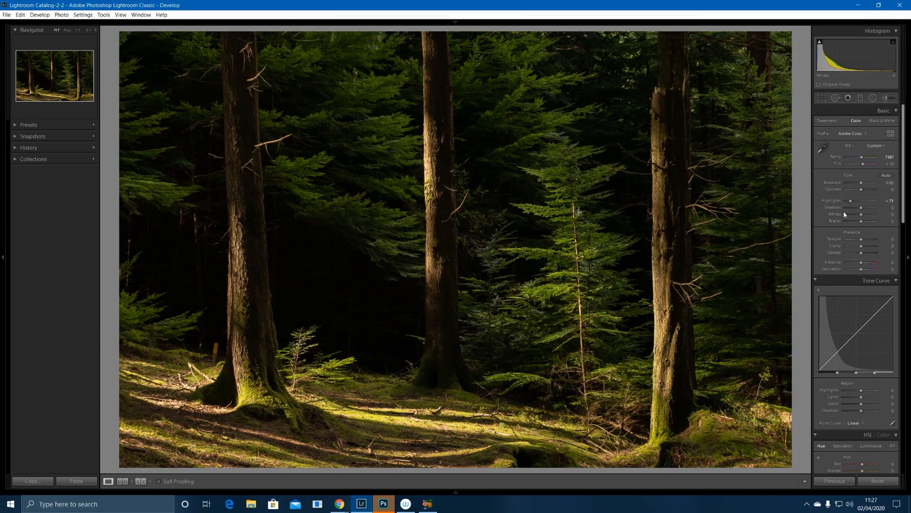
Shift the green hue toward yellow and lower the luminance of Green to -40 and Yellow to -22
{"action": "scroll", "coordinate": [845, 212], "scroll_direction": "down", "scroll_amount": 4}
{"action": "scroll", "coordinate": [847, 211], "scroll_direction": "down", "scroll_amount": 2}
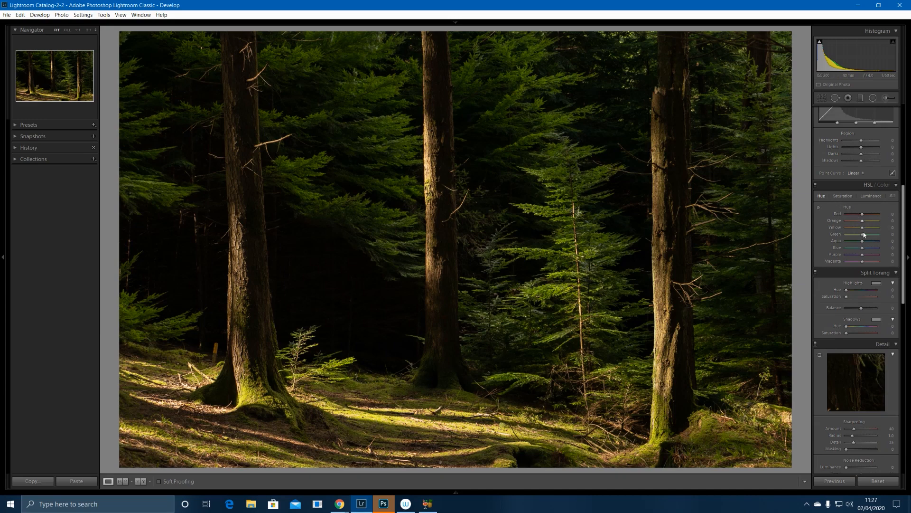
{"action": "left_click_drag", "start_coordinate": [864, 235], "coordinate": [856, 236]}
{"action": "left_click", "coordinate": [868, 198]}
{"action": "mouse_move", "coordinate": [864, 231]}
{"action": "left_mouse_down"}
{"action": "mouse_move", "coordinate": [840, 231]}
{"action": "mouse_move", "coordinate": [884, 227]}
{"action": "mouse_move", "coordinate": [845, 230]}
{"action": "mouse_move", "coordinate": [870, 231]}
{"action": "mouse_move", "coordinate": [857, 238]}
{"action": "left_mouse_up"}
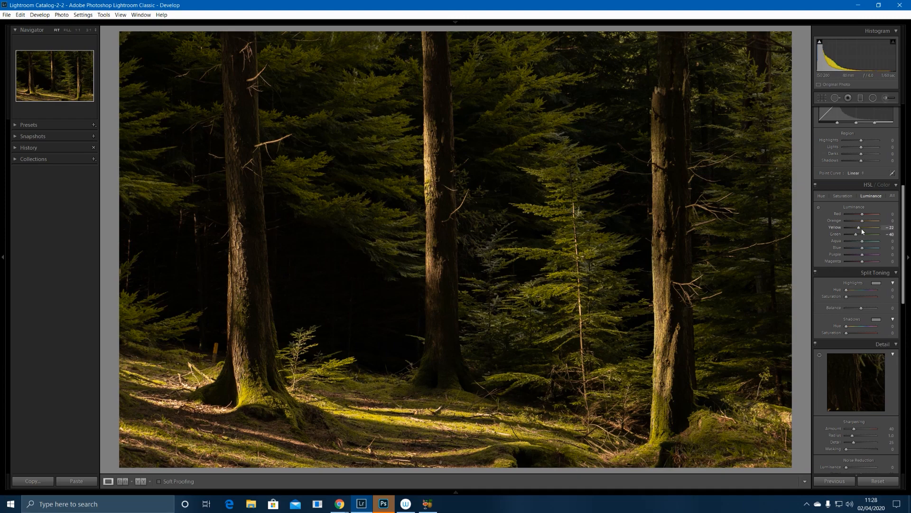
Reduce the yellow saturation slightly and set Shadows to +7
{"action": "left_click", "coordinate": [841, 197]}
{"action": "left_click_drag", "start_coordinate": [862, 228], "coordinate": [861, 229]}
{"action": "left_click", "coordinate": [822, 196]}
{"action": "scroll", "coordinate": [850, 219], "scroll_direction": "up", "scroll_amount": 5}
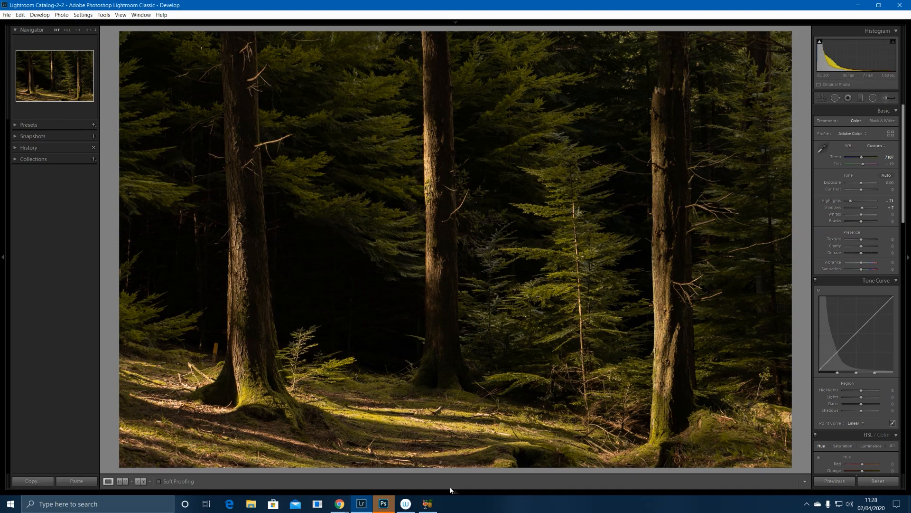
Send the photo to Adobe Photoshop 2020, switch to Photoshop and unlock the Background layer
{"action": "mouse_move", "coordinate": [448, 490]}
{"action": "right_click", "coordinate": [548, 459]}
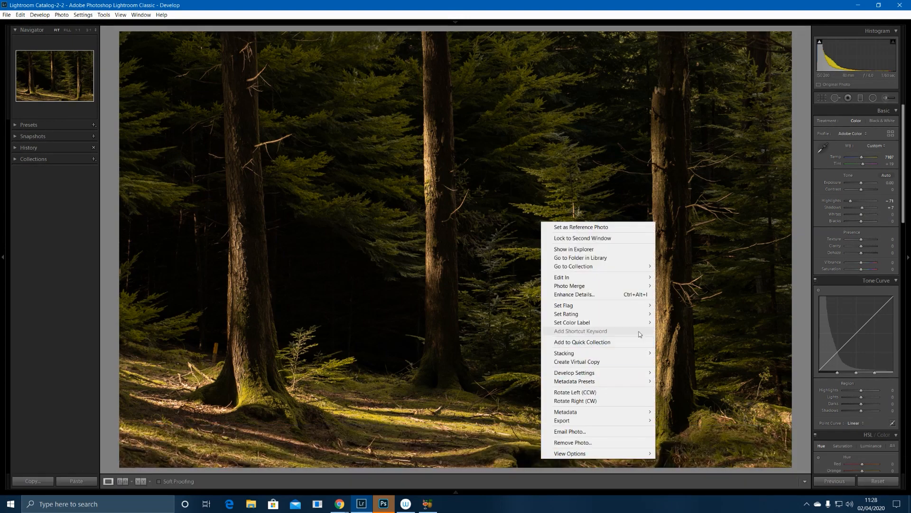
{"action": "mouse_move", "coordinate": [633, 278]}
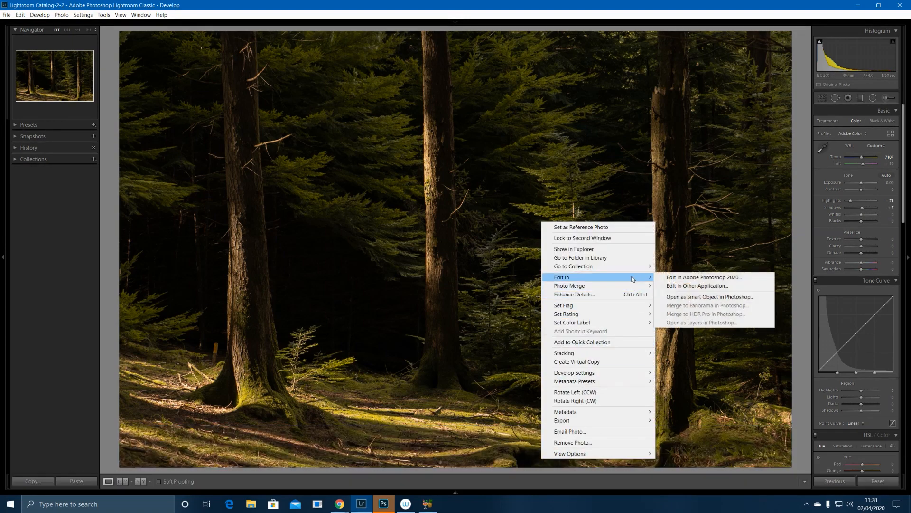
{"action": "left_click", "coordinate": [669, 277]}
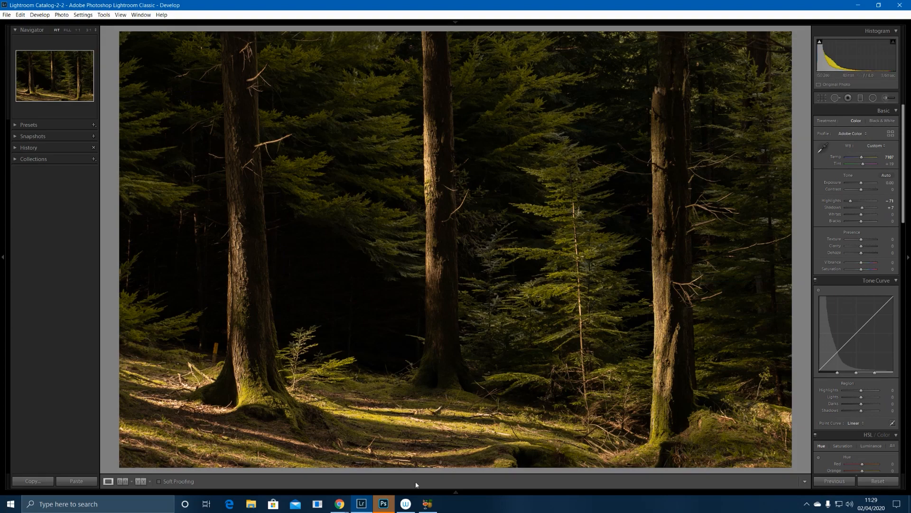
{"action": "left_click", "coordinate": [384, 503]}
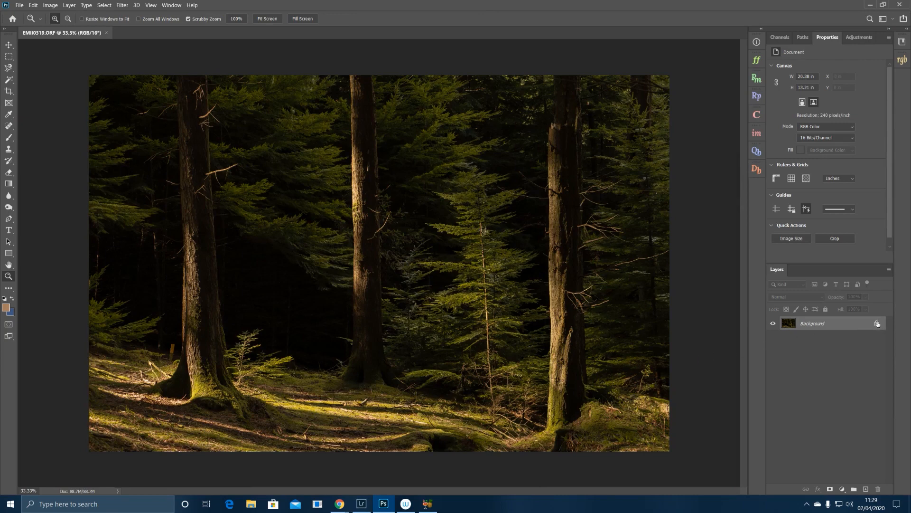
{"action": "left_click", "coordinate": [877, 323]}
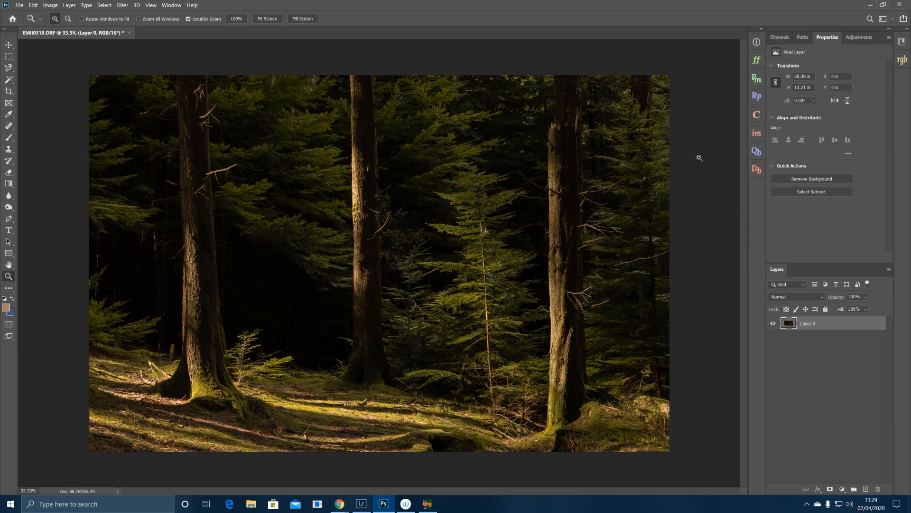
Lighten the sunlit trunks and the young conifer with the Dodge tool, using the Midtones range at 9% exposure
{"action": "left_click", "coordinate": [9, 208]}
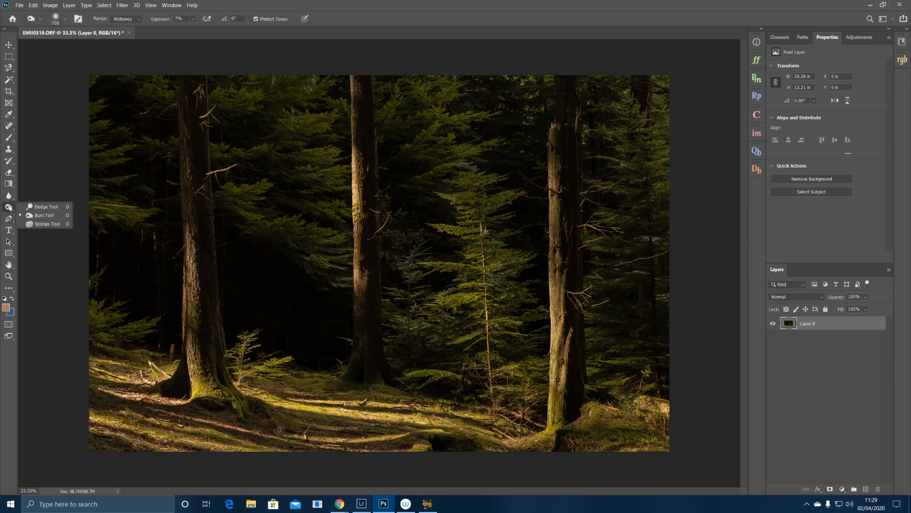
{"action": "left_click", "coordinate": [46, 209]}
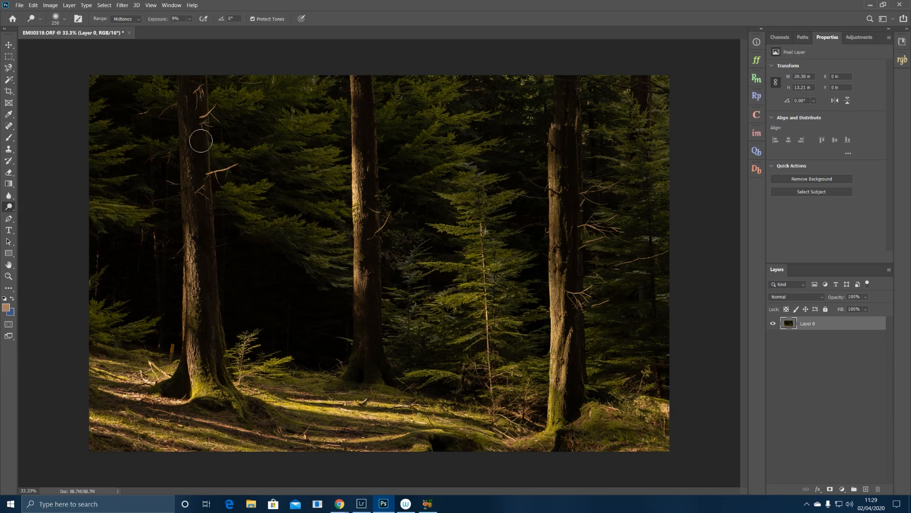
{"action": "key", "text": "bracketright"}
{"action": "key", "text": "bracketright"}
{"action": "key", "text": "bracketright"}
{"action": "key", "text": "bracketleft"}
{"action": "key", "text": "bracketleft"}
{"action": "key", "text": "bracketleft"}
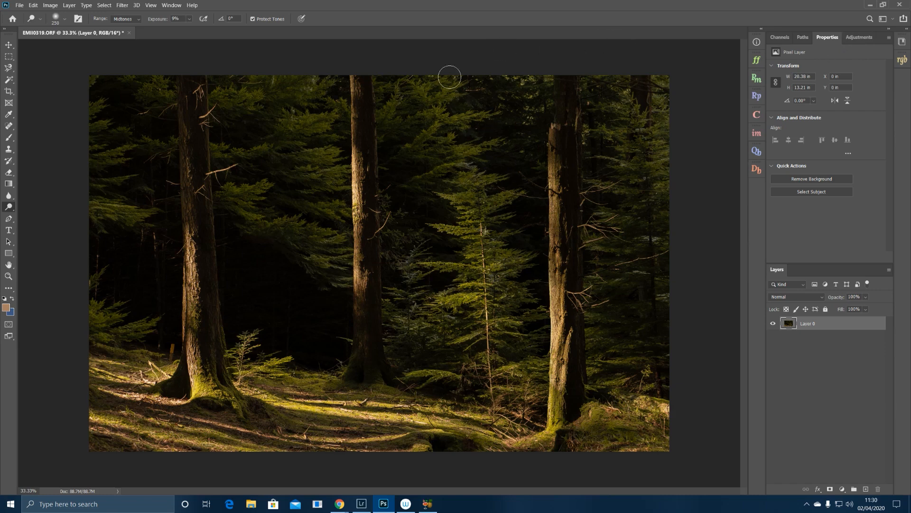
Add a Curves adjustment layer above the photo with the default name and display its curve settings
{"action": "left_click", "coordinate": [70, 5]}
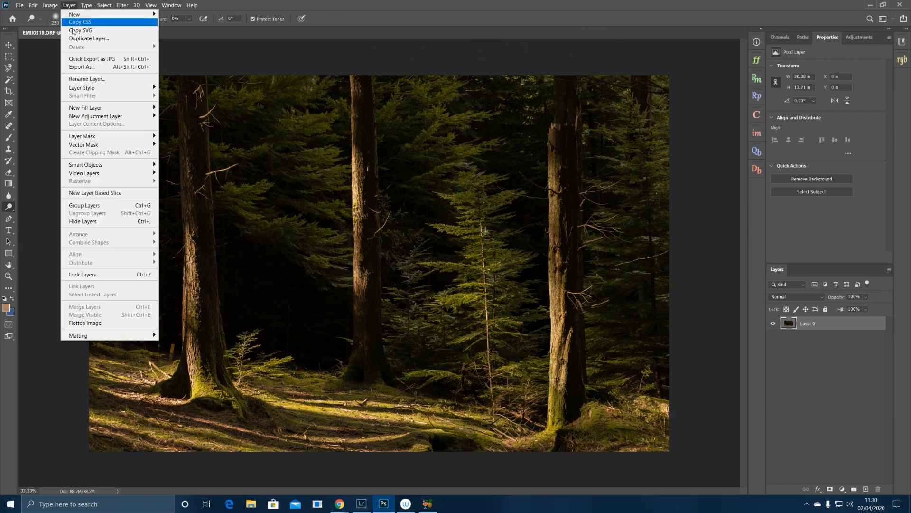
{"action": "mouse_move", "coordinate": [136, 120]}
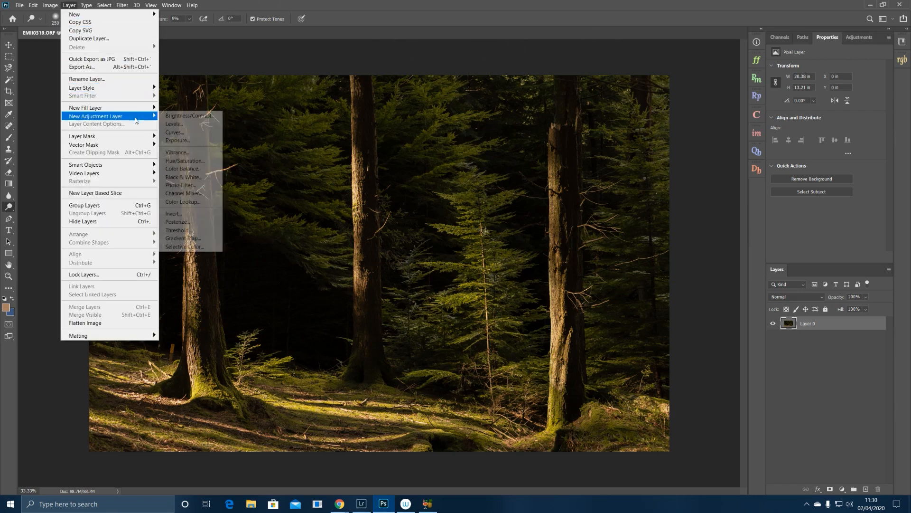
{"action": "left_click", "coordinate": [184, 133]}
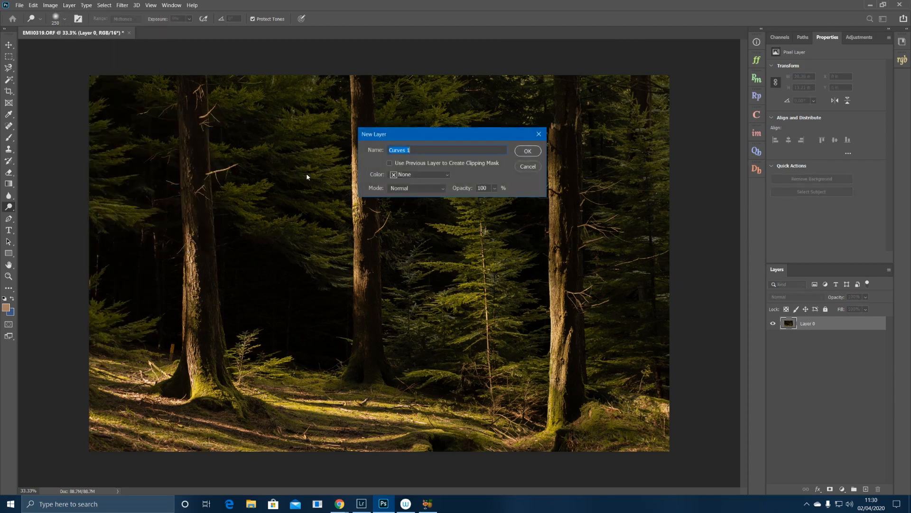
{"action": "left_click", "coordinate": [527, 151]}
{"action": "left_click", "coordinate": [858, 39]}
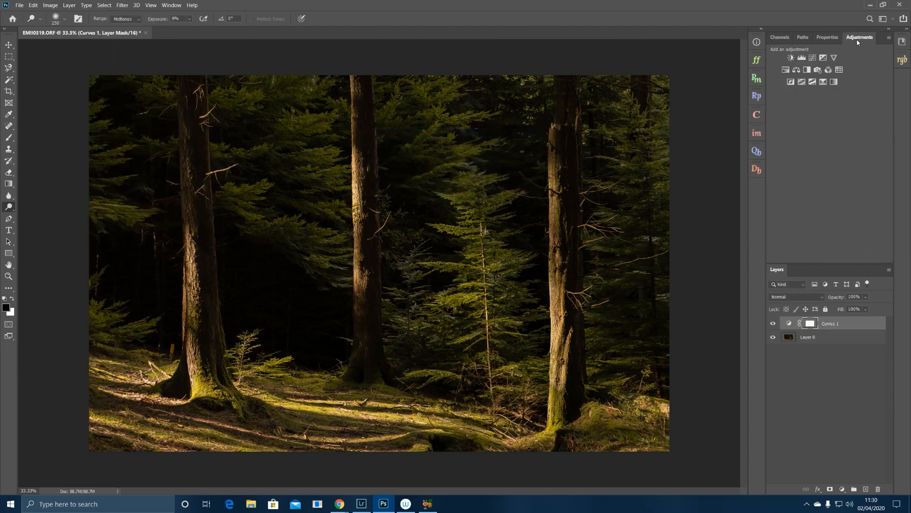
{"action": "left_click", "coordinate": [828, 37]}
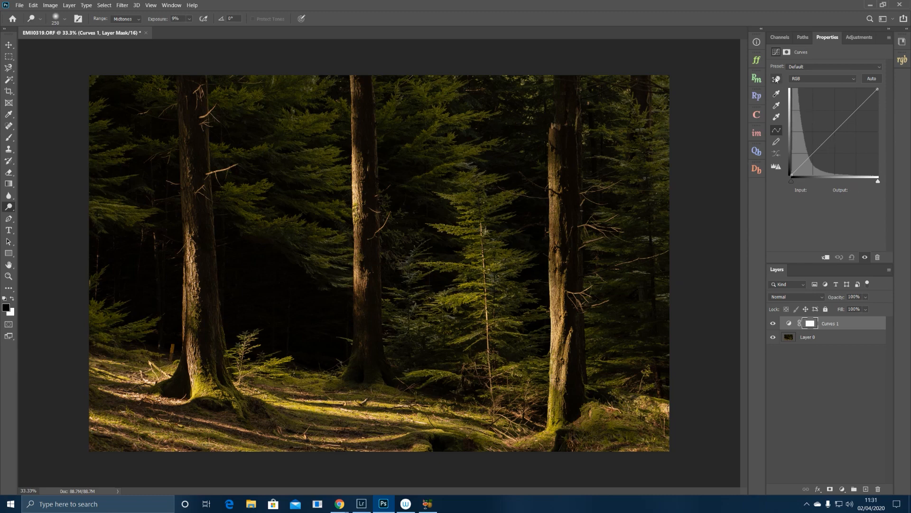
Try to darken the shaded background foliage with the on-image Curves adjustment, mapping input 30 to output 20
{"action": "left_click", "coordinate": [777, 79]}
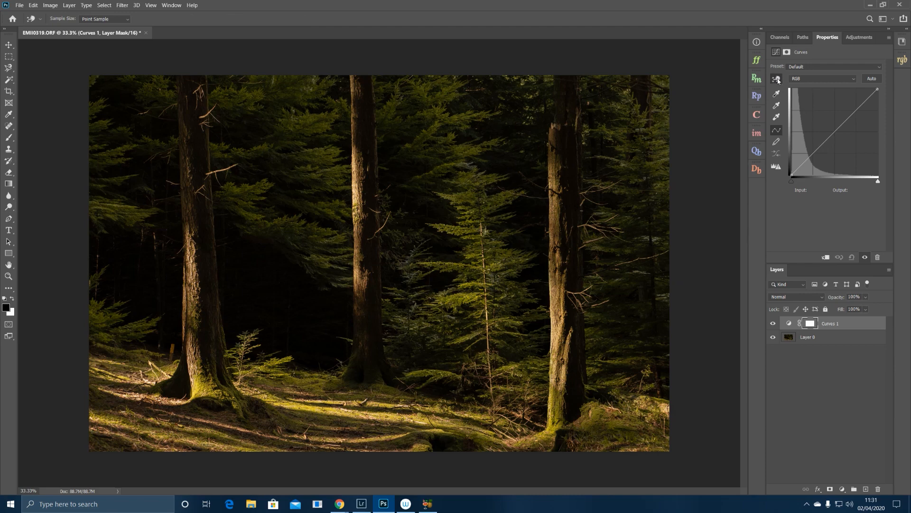
{"action": "left_click", "coordinate": [304, 123]}
{"action": "left_click_drag", "start_coordinate": [305, 125], "coordinate": [305, 129]}
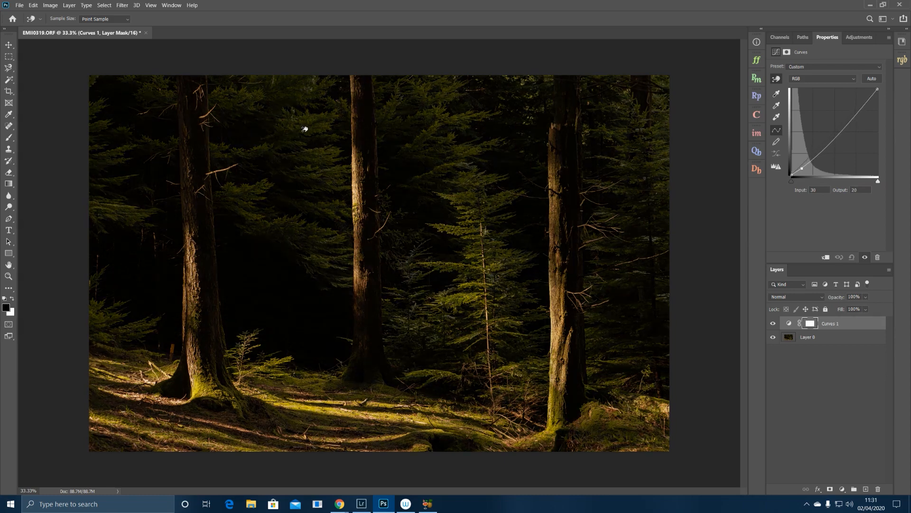
{"action": "left_click_drag", "start_coordinate": [305, 129], "coordinate": [305, 130]}
{"action": "key", "text": "ctrl+z"}
Try to darken the shaded foliage on the image, mapping input 29 to output 23, with extra curve points holding the brighter tones
{"action": "left_click", "coordinate": [801, 164]}
{"action": "left_click", "coordinate": [816, 149]}
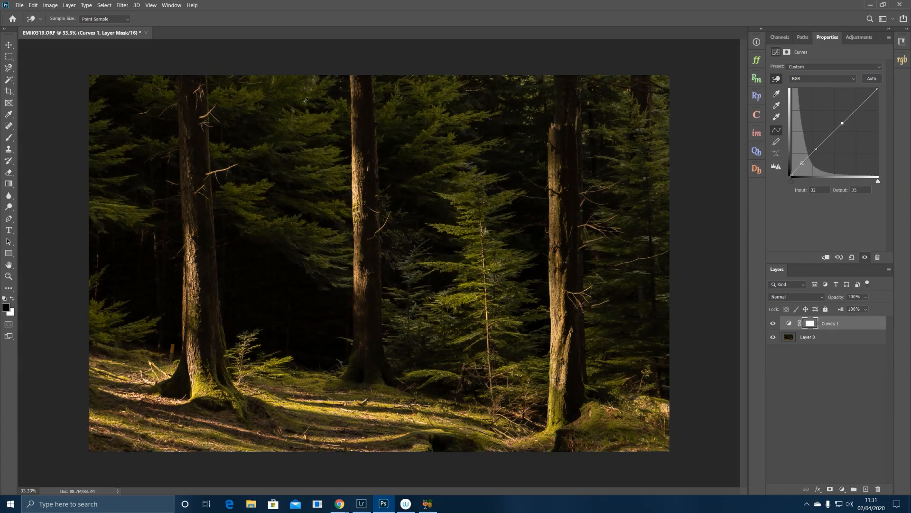
{"action": "left_click_drag", "start_coordinate": [291, 105], "coordinate": [292, 109]}
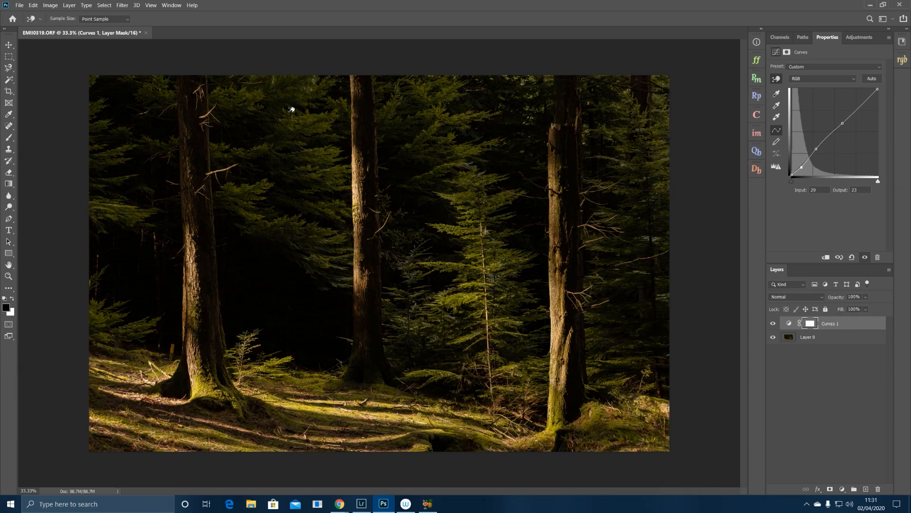
{"action": "key", "text": "ctrl+z"}
{"action": "key", "text": "ctrl+z"}
Darken the shaded background foliage with the on-image Curves adjustment, mapping input 26 to output 18
{"action": "left_click", "coordinate": [801, 165]}
{"action": "left_click_drag", "start_coordinate": [313, 124], "coordinate": [316, 128]}
{"action": "key", "text": "ctrl+z"}
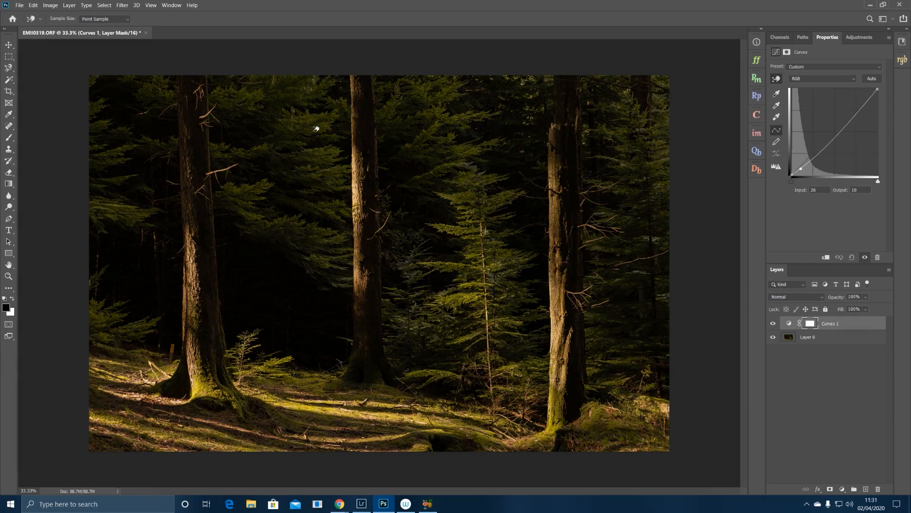
{"action": "left_click", "coordinate": [317, 127]}
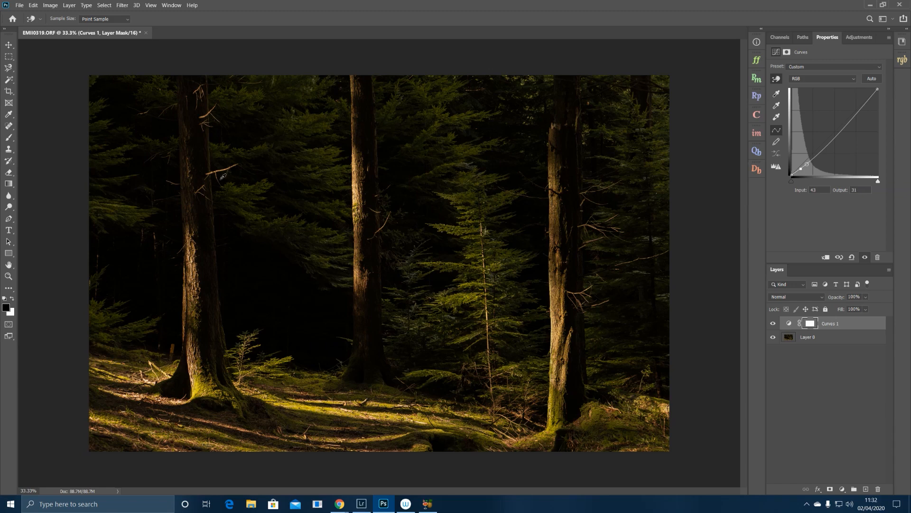
Hide the Curves 1 adjustment and select Layer 0 with the Dodge tool to examine the photo without the darkening
{"action": "left_click", "coordinate": [772, 323]}
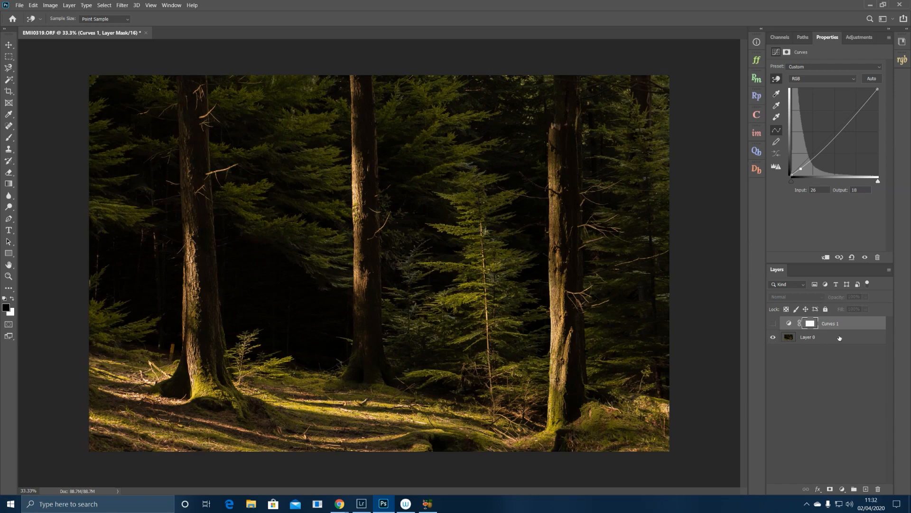
{"action": "left_click", "coordinate": [819, 342]}
{"action": "key", "text": "o"}
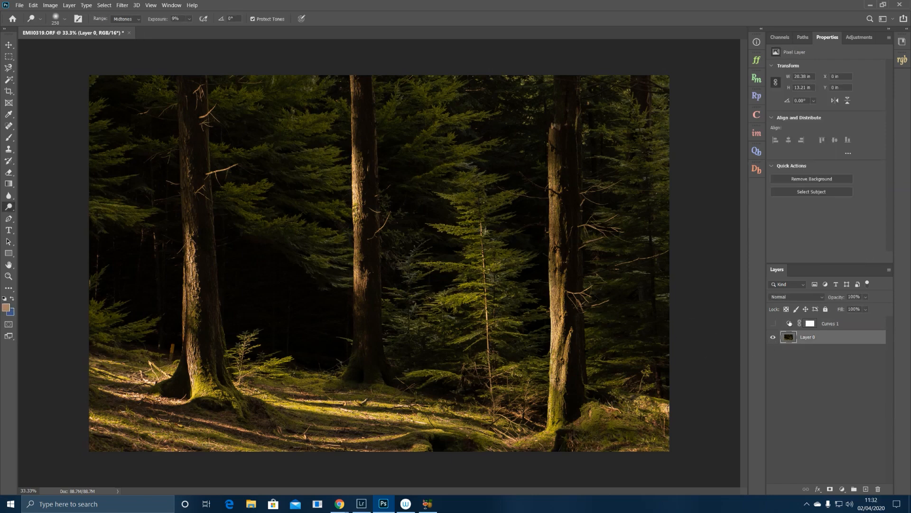
Show the Curves 1 layer again and paint black on its mask over the trunks and young conifer with a 250-pixel brush
{"action": "left_click", "coordinate": [789, 324]}
{"action": "left_click", "coordinate": [773, 324]}
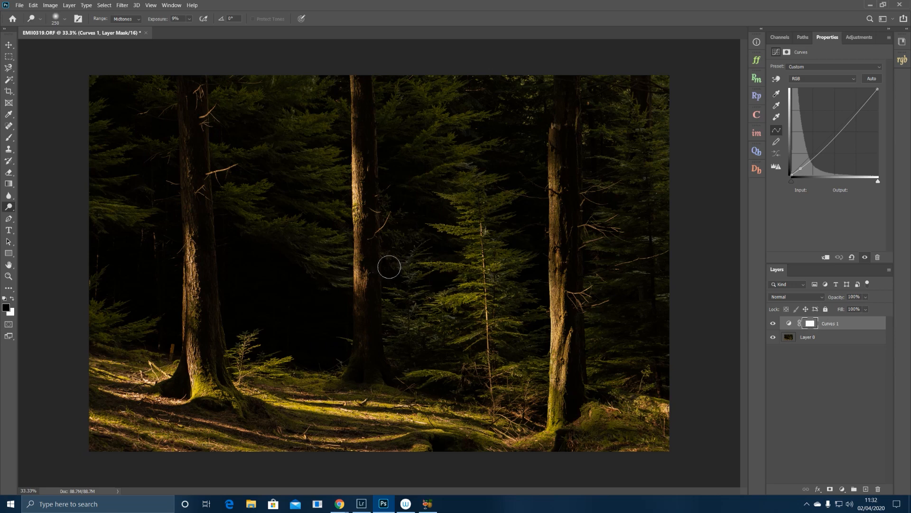
{"action": "key", "text": "b"}
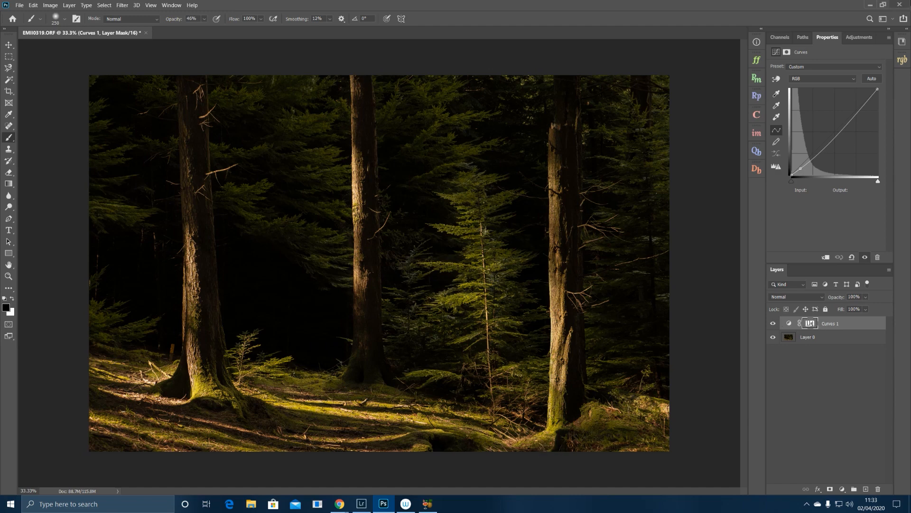
Compare the photo with and without the masked Curves 1 adjustment, examining the trunks, conifer and background foliage
{"action": "left_click", "coordinate": [772, 325]}
{"action": "left_click", "coordinate": [772, 325]}
{"action": "left_click", "coordinate": [772, 325]}
{"action": "left_click", "coordinate": [772, 326]}
{"action": "left_click", "coordinate": [772, 326]}
{"action": "left_click", "coordinate": [773, 326]}
{"action": "left_click", "coordinate": [773, 327]}
{"action": "left_click", "coordinate": [773, 326]}
{"action": "left_click", "coordinate": [774, 326]}
{"action": "left_click", "coordinate": [775, 329]}
{"action": "left_click", "coordinate": [775, 330]}
{"action": "left_click", "coordinate": [776, 330]}
{"action": "left_click", "coordinate": [775, 329]}
{"action": "left_click", "coordinate": [775, 330]}
{"action": "left_click", "coordinate": [775, 329]}
Enlarge the brush to 500 pixels and add a Levels adjustment layer above Curves 1
{"action": "left_click", "coordinate": [12, 298]}
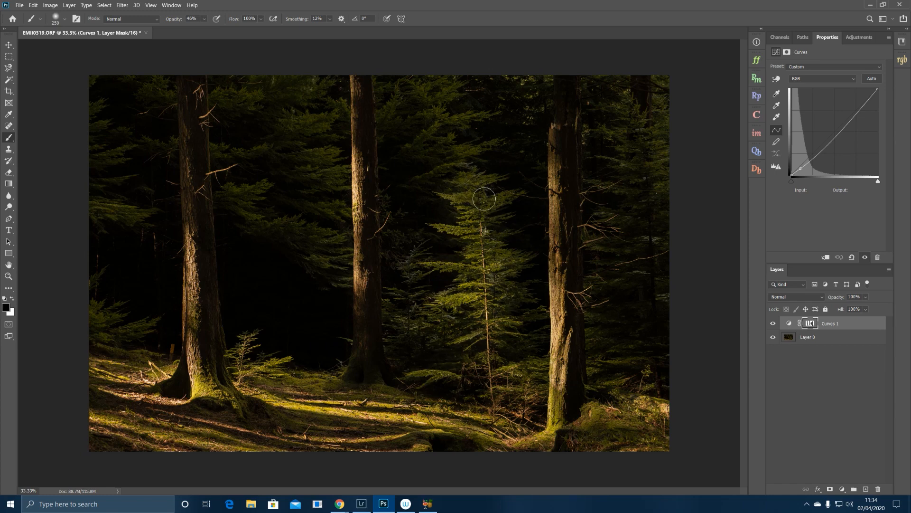
{"action": "key", "text": "bracketright"}
{"action": "key", "text": "bracketright"}
{"action": "key", "text": "bracketright"}
{"action": "left_click", "coordinate": [856, 37]}
{"action": "left_click", "coordinate": [802, 58]}
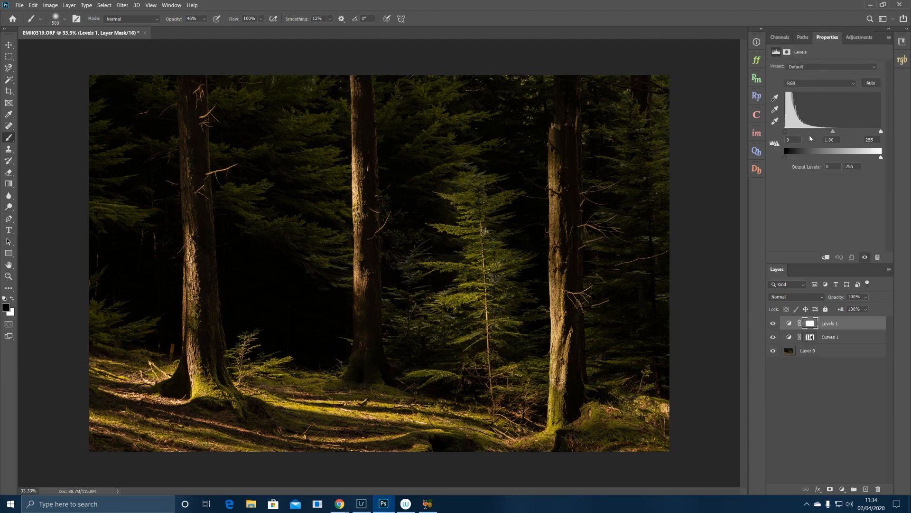
Set the Levels 1 midtone value to 0.85, invert its mask to black and check the layer on and off
{"action": "left_click_drag", "start_coordinate": [785, 131], "coordinate": [777, 137]}
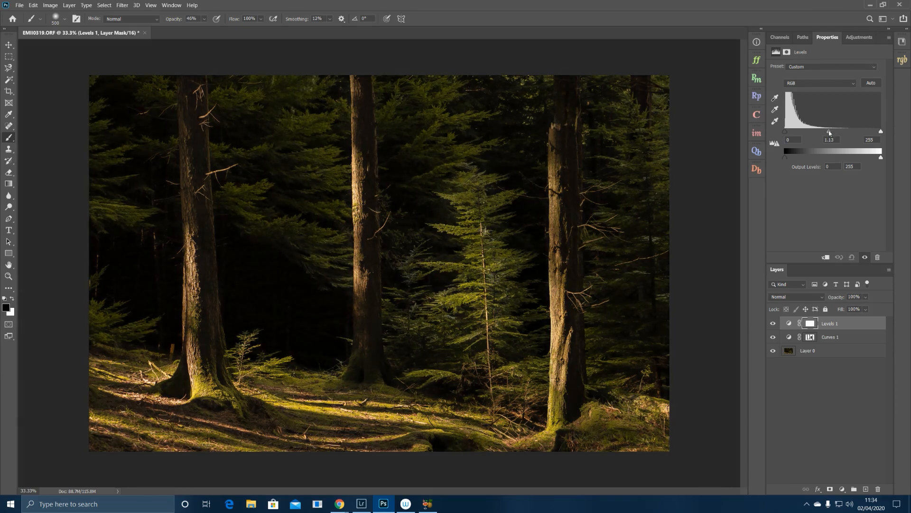
{"action": "left_click_drag", "start_coordinate": [830, 133], "coordinate": [834, 133]}
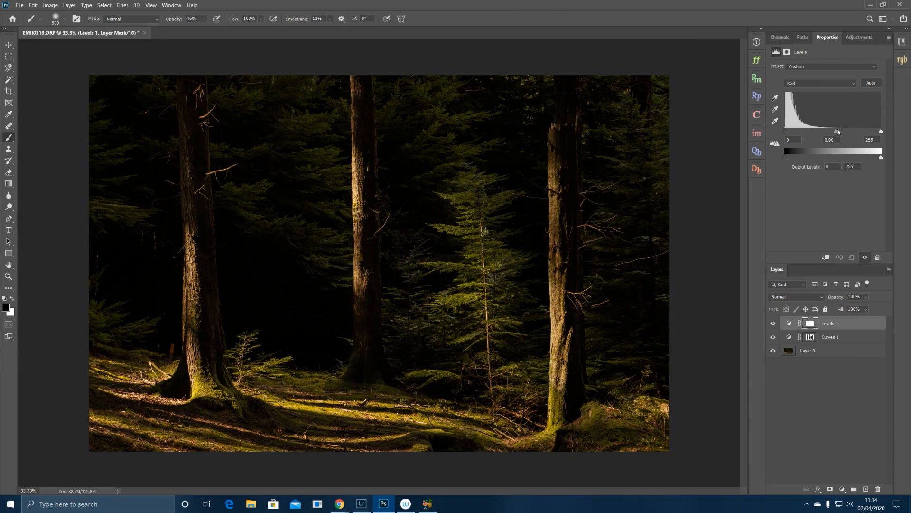
{"action": "mouse_move", "coordinate": [877, 133]}
{"action": "left_mouse_down"}
{"action": "mouse_move", "coordinate": [863, 134]}
{"action": "mouse_move", "coordinate": [888, 132]}
{"action": "left_mouse_up"}
{"action": "key", "text": "ctrl+i"}
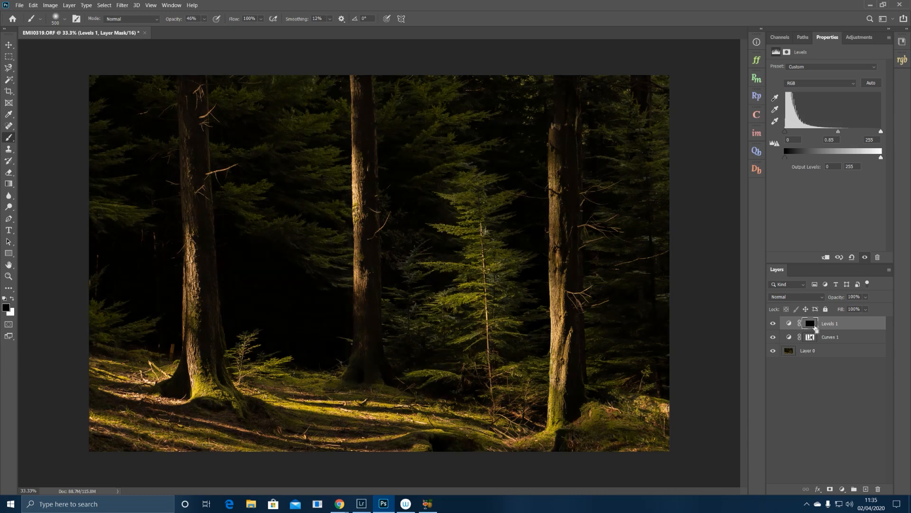
{"action": "left_click", "coordinate": [774, 323]}
{"action": "left_click", "coordinate": [772, 323]}
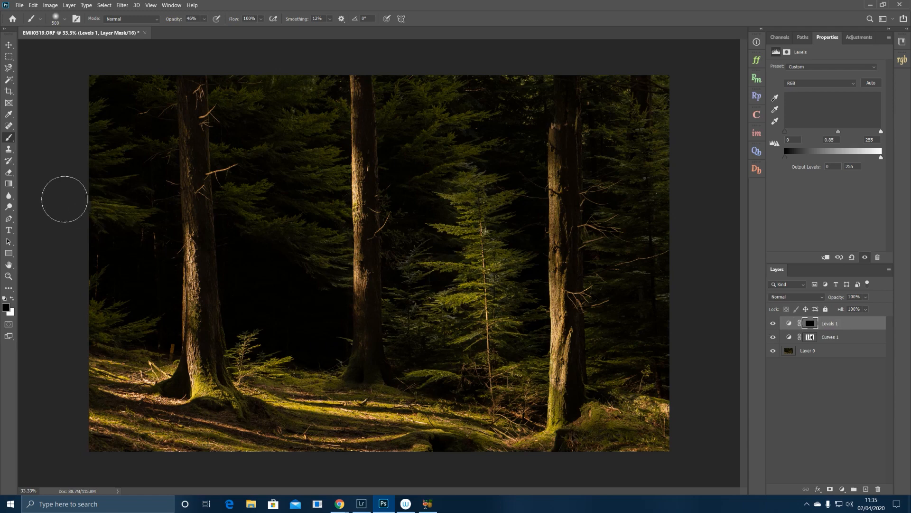
Paint white on the Levels 1 mask along the forest floor's edges and reduce the layer's opacity to 26%
{"action": "left_click", "coordinate": [14, 299]}
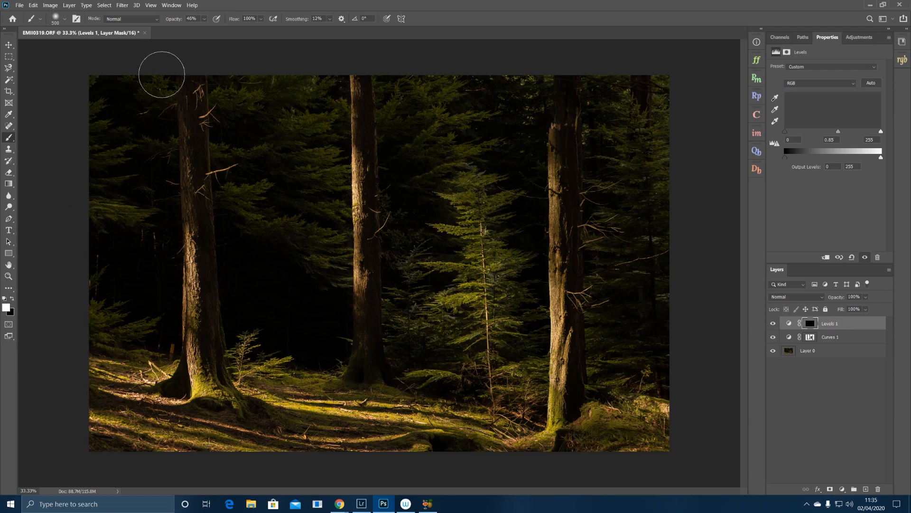
{"action": "mouse_move", "coordinate": [114, 383]}
{"action": "left_mouse_down"}
{"action": "mouse_move", "coordinate": [144, 387]}
{"action": "mouse_move", "coordinate": [118, 389]}
{"action": "mouse_move", "coordinate": [166, 410]}
{"action": "mouse_move", "coordinate": [109, 431]}
{"action": "mouse_move", "coordinate": [193, 435]}
{"action": "mouse_move", "coordinate": [331, 409]}
{"action": "mouse_move", "coordinate": [330, 421]}
{"action": "mouse_move", "coordinate": [432, 424]}
{"action": "mouse_move", "coordinate": [420, 434]}
{"action": "mouse_move", "coordinate": [258, 441]}
{"action": "mouse_move", "coordinate": [158, 433]}
{"action": "mouse_move", "coordinate": [325, 441]}
{"action": "mouse_move", "coordinate": [523, 430]}
{"action": "mouse_move", "coordinate": [545, 449]}
{"action": "mouse_move", "coordinate": [355, 419]}
{"action": "mouse_move", "coordinate": [308, 397]}
{"action": "mouse_move", "coordinate": [260, 392]}
{"action": "mouse_move", "coordinate": [319, 423]}
{"action": "left_mouse_up"}
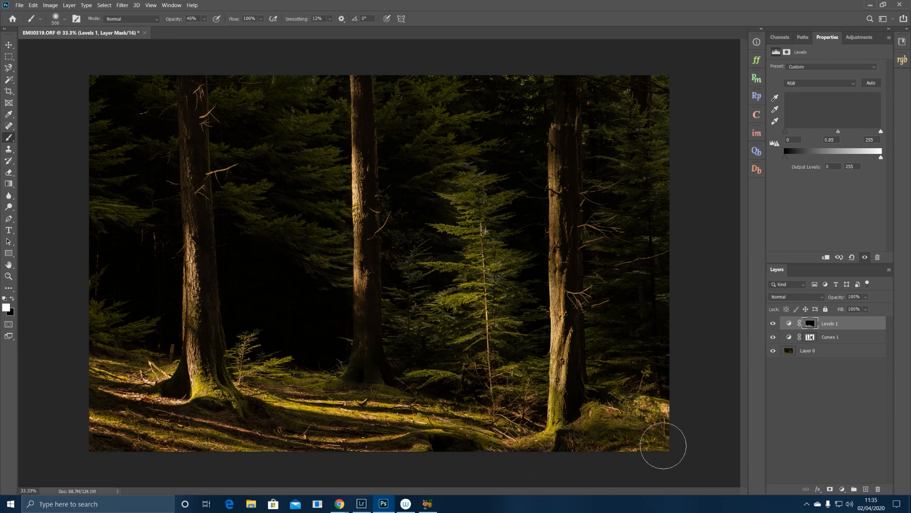
{"action": "mouse_move", "coordinate": [500, 454]}
{"action": "left_mouse_down"}
{"action": "mouse_move", "coordinate": [263, 448]}
{"action": "mouse_move", "coordinate": [128, 391]}
{"action": "mouse_move", "coordinate": [138, 399]}
{"action": "mouse_move", "coordinate": [117, 378]}
{"action": "mouse_move", "coordinate": [117, 341]}
{"action": "mouse_move", "coordinate": [156, 385]}
{"action": "mouse_move", "coordinate": [119, 409]}
{"action": "left_mouse_up"}
{"action": "left_click_drag", "start_coordinate": [847, 297], "coordinate": [818, 302]}
{"action": "left_click_drag", "start_coordinate": [839, 300], "coordinate": [834, 299]}
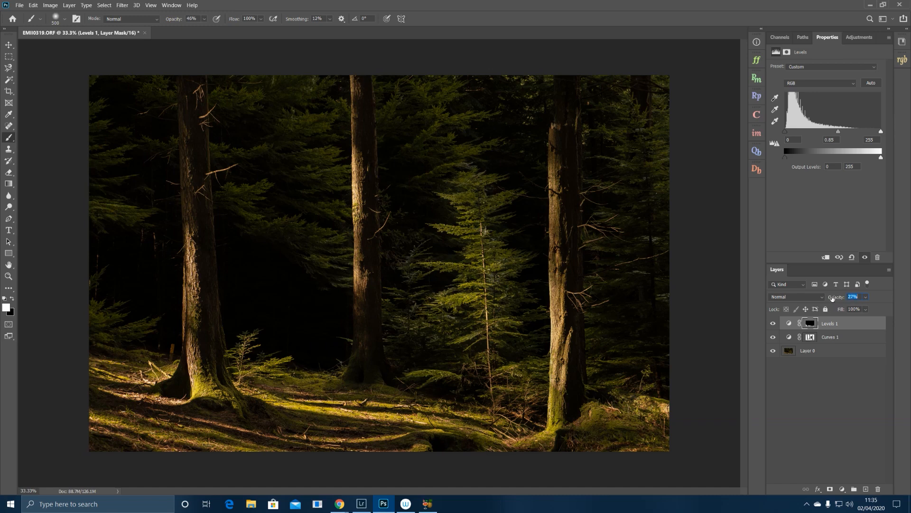
Compare the photo with and without the Levels 1 and Curves 1 adjustments, leaving both visible and Levels 1 selected
{"action": "left_click", "coordinate": [773, 323]}
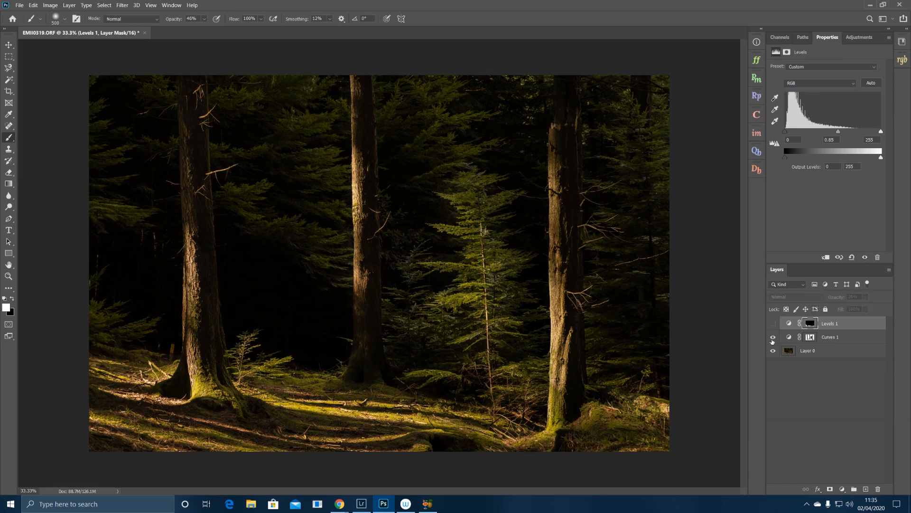
{"action": "left_click", "coordinate": [774, 337]}
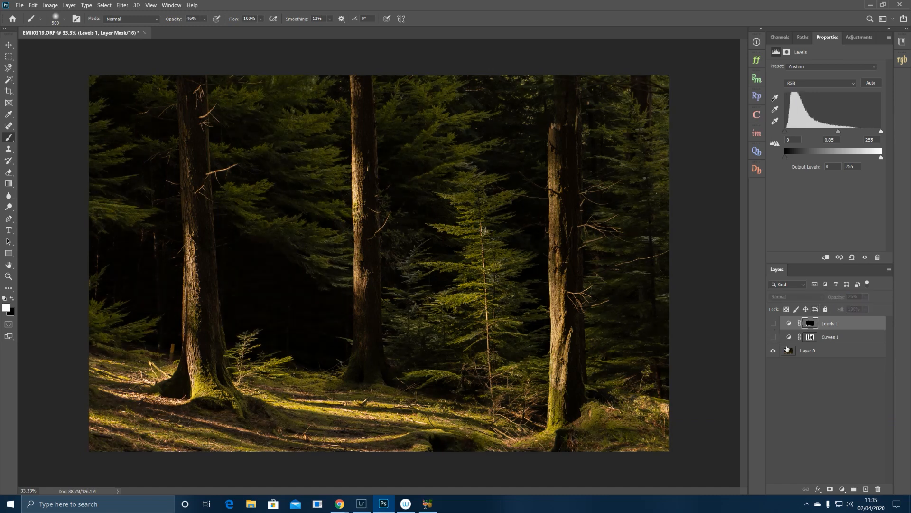
{"action": "left_click", "coordinate": [825, 357]}
{"action": "left_click", "coordinate": [773, 336]}
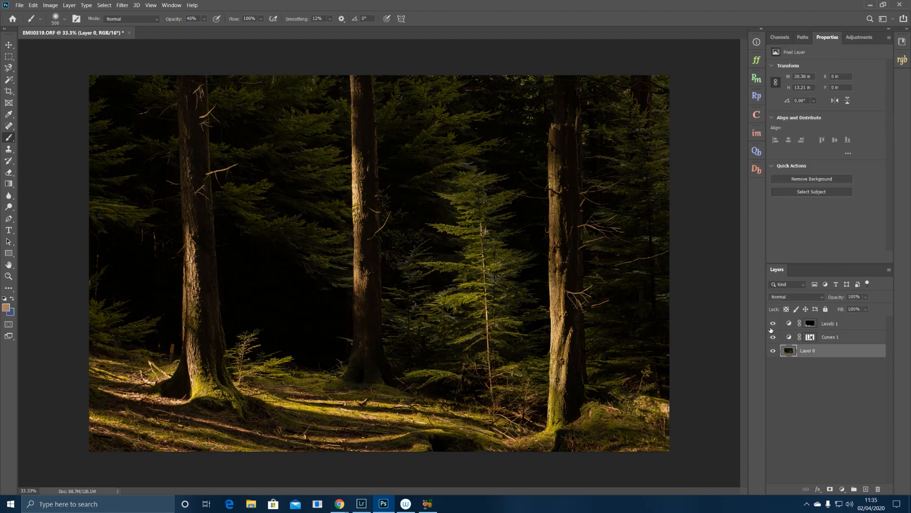
{"action": "left_click", "coordinate": [833, 327]}
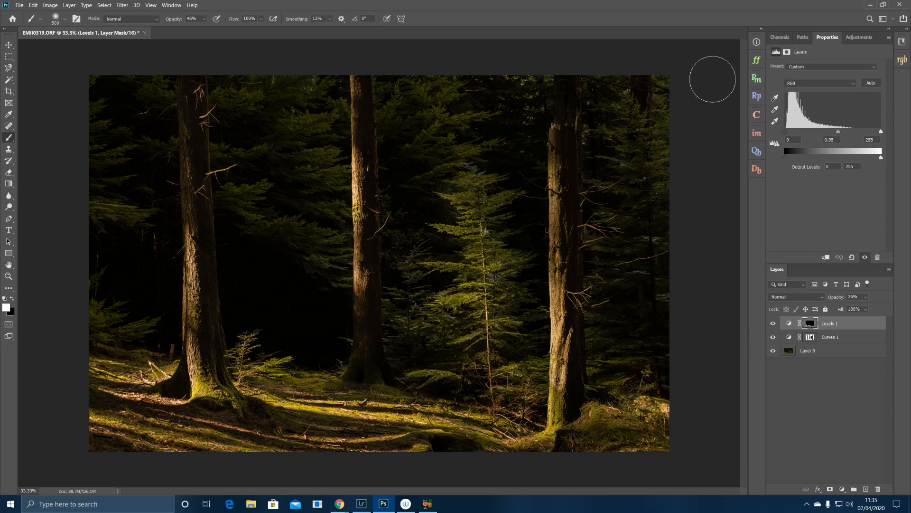
Run the Orton Effect from RP4 Dodge And Burn and apply its Gaussian Blur with a slightly reduced radius
{"action": "left_click", "coordinate": [757, 171]}
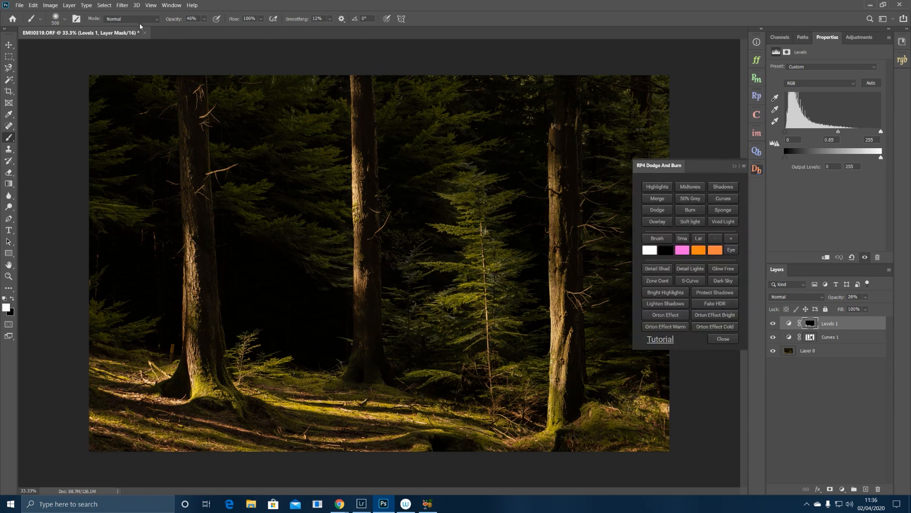
{"action": "left_click", "coordinate": [122, 6]}
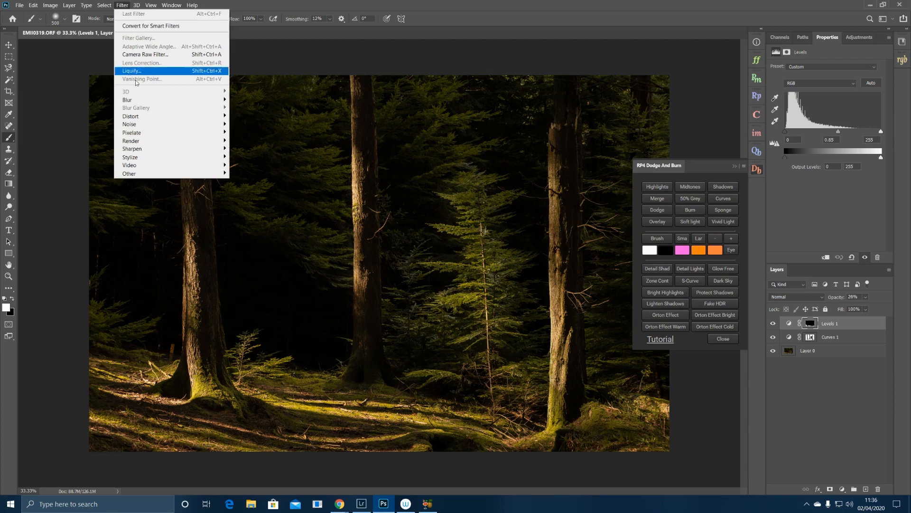
{"action": "mouse_move", "coordinate": [163, 102]}
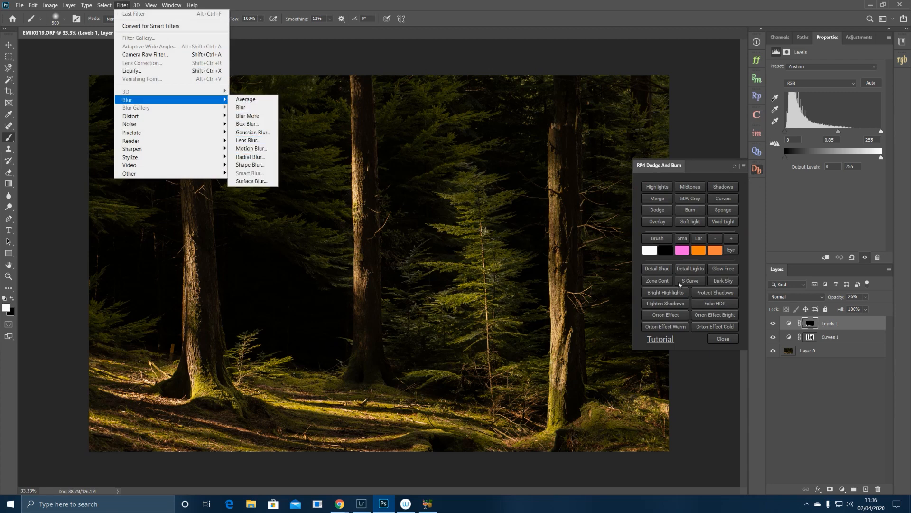
{"action": "left_click", "coordinate": [665, 317]}
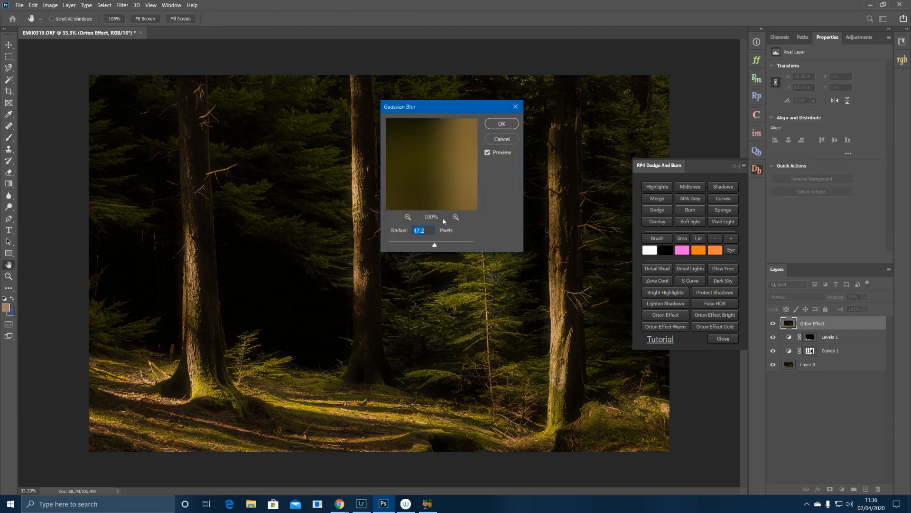
{"action": "left_click_drag", "start_coordinate": [434, 244], "coordinate": [431, 244]}
{"action": "left_click", "coordinate": [502, 124]}
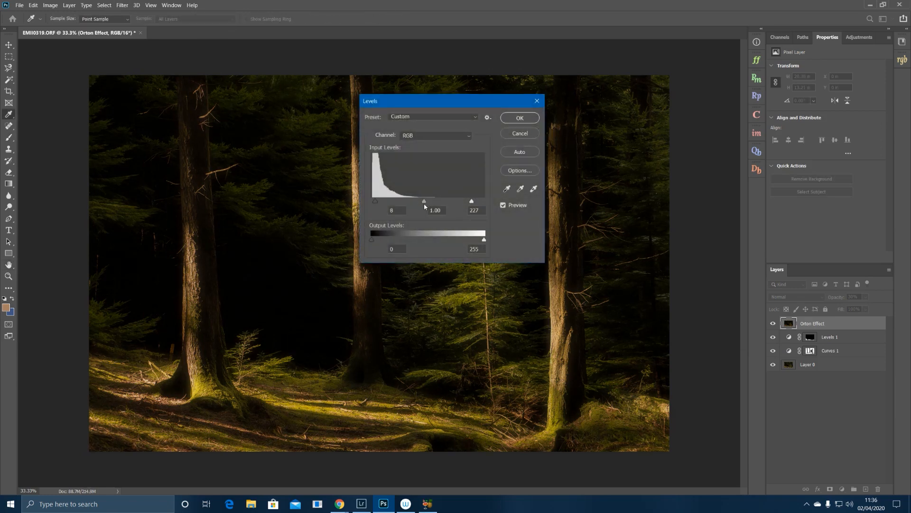
Brighten the midtones in the Orton Effect's Levels adjustment, apply it and return to the Brush tool
{"action": "left_click_drag", "start_coordinate": [425, 203], "coordinate": [412, 204]}
{"action": "left_click", "coordinate": [519, 118]}
{"action": "key", "text": "b"}
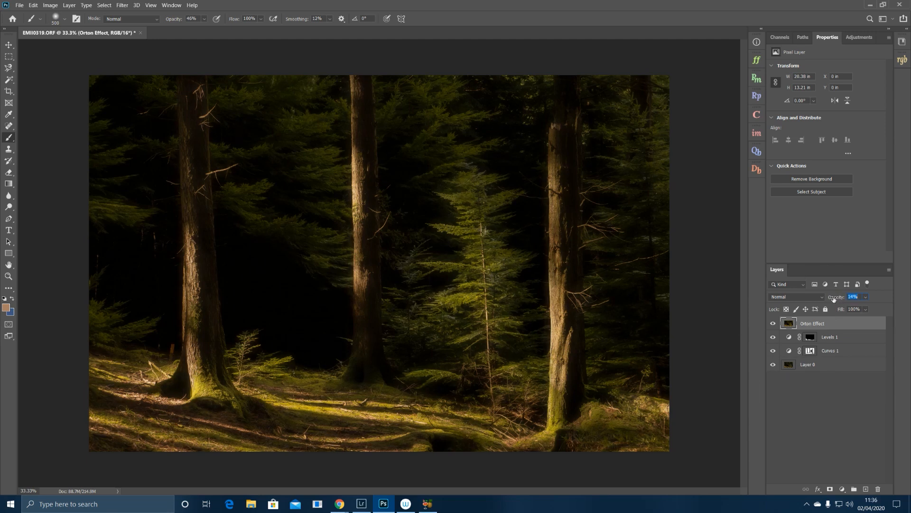
Set the Orton Effect layer's opacity to 17% while comparing the photo with and without the glow
{"action": "left_click_drag", "start_coordinate": [835, 297], "coordinate": [827, 299]}
{"action": "left_click", "coordinate": [772, 324]}
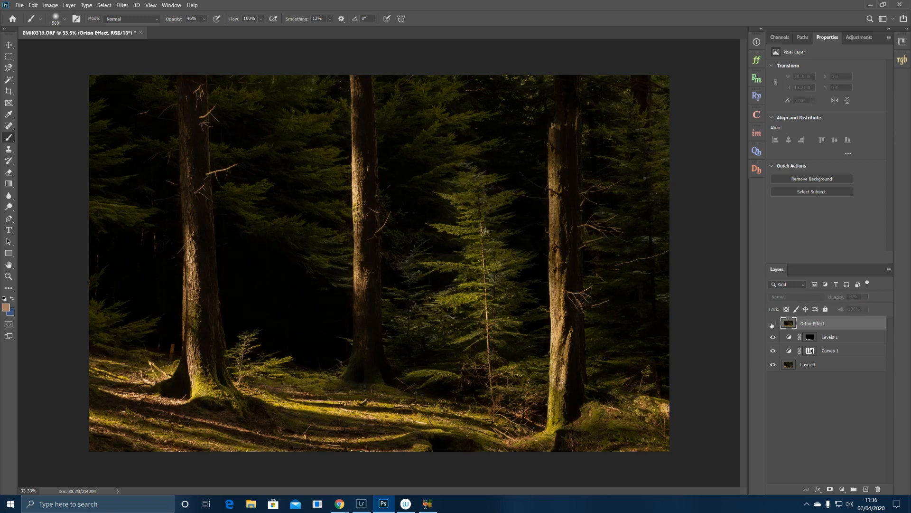
{"action": "left_click", "coordinate": [772, 323]}
{"action": "left_click", "coordinate": [773, 323]}
{"action": "left_click", "coordinate": [774, 323]}
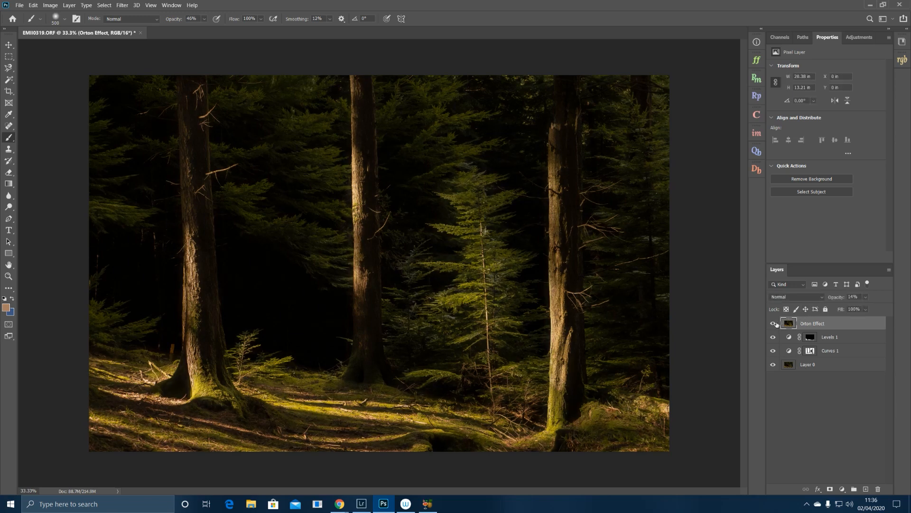
{"action": "left_click_drag", "start_coordinate": [835, 301], "coordinate": [838, 299]}
Add a layer mask to the Orton Effect layer and paint black over the three trunks and young conifer with a 300-pixel brush
{"action": "left_click", "coordinate": [829, 489]}
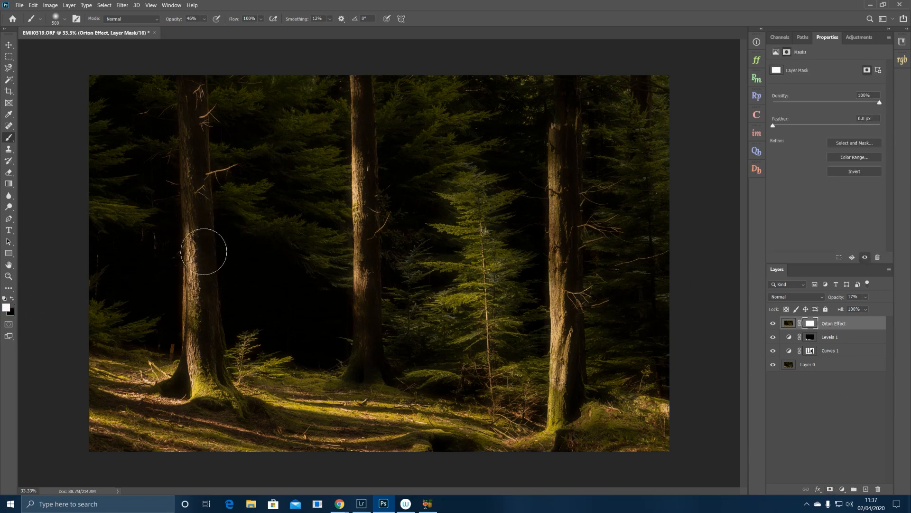
{"action": "left_click", "coordinate": [12, 299]}
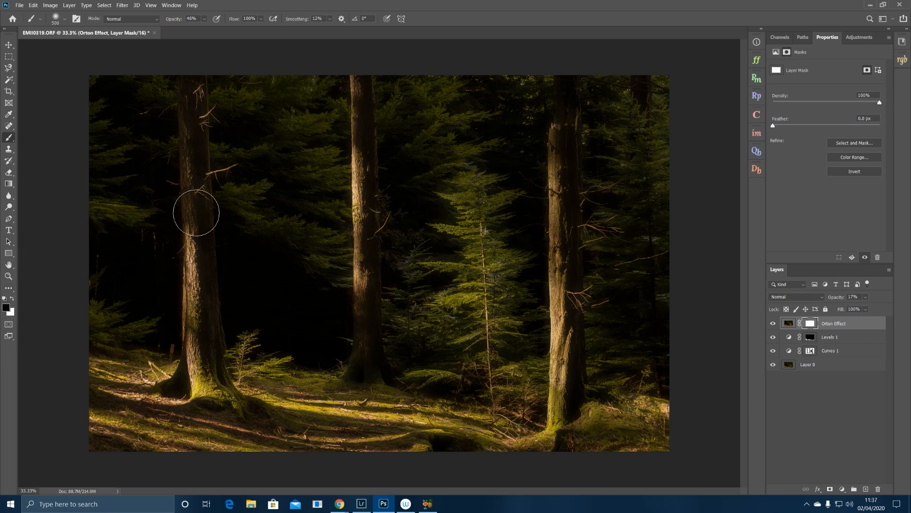
{"action": "key", "text": "bracketleft"}
{"action": "key", "text": "bracketleft"}
{"action": "mouse_move", "coordinate": [369, 151]}
{"action": "left_mouse_down"}
{"action": "mouse_move", "coordinate": [365, 269]}
{"action": "mouse_move", "coordinate": [359, 88]}
{"action": "mouse_move", "coordinate": [366, 278]}
{"action": "left_mouse_up"}
{"action": "mouse_move", "coordinate": [563, 213]}
{"action": "left_mouse_down"}
{"action": "mouse_move", "coordinate": [567, 337]}
{"action": "mouse_move", "coordinate": [561, 167]}
{"action": "left_mouse_up"}
{"action": "mouse_move", "coordinate": [205, 308]}
{"action": "left_mouse_down"}
{"action": "mouse_move", "coordinate": [201, 358]}
{"action": "mouse_move", "coordinate": [186, 266]}
{"action": "mouse_move", "coordinate": [185, 117]}
{"action": "mouse_move", "coordinate": [205, 303]}
{"action": "left_mouse_up"}
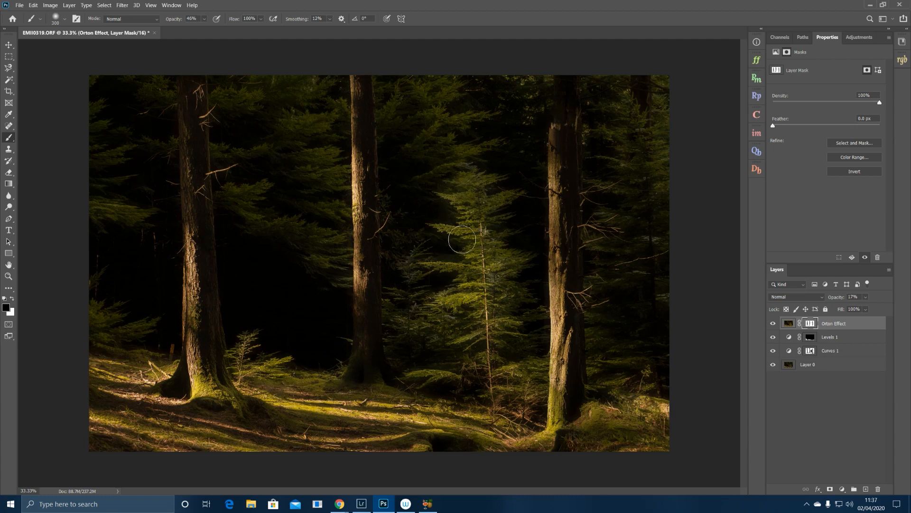
{"action": "mouse_move", "coordinate": [461, 353]}
{"action": "left_mouse_down"}
{"action": "mouse_move", "coordinate": [503, 249]}
{"action": "mouse_move", "coordinate": [475, 323]}
{"action": "mouse_move", "coordinate": [502, 342]}
{"action": "left_mouse_up"}
Compare the photo with and without the masked Orton Effect layer
{"action": "left_click", "coordinate": [773, 323]}
{"action": "left_click", "coordinate": [773, 323]}
{"action": "left_click", "coordinate": [773, 324]}
{"action": "left_click", "coordinate": [773, 323]}
{"action": "left_click", "coordinate": [773, 324]}
{"action": "left_click", "coordinate": [773, 323]}
{"action": "left_click", "coordinate": [121, 6]}
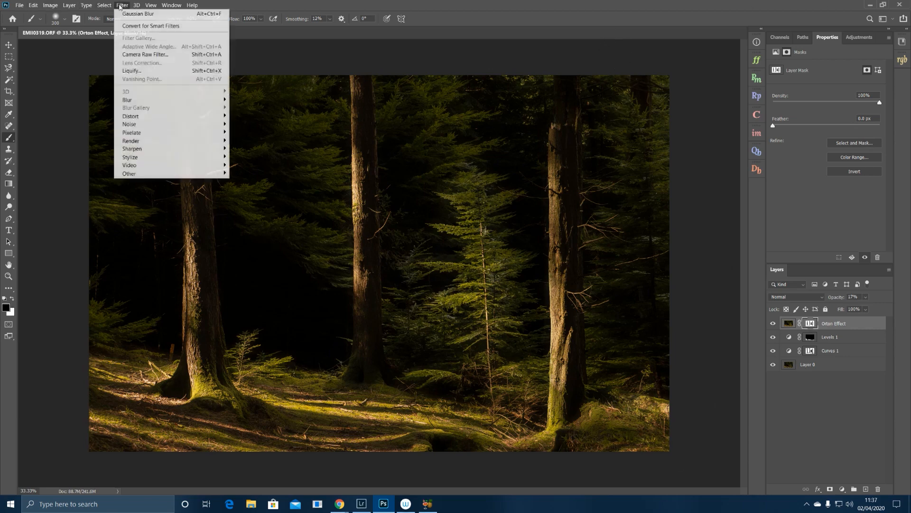
{"action": "mouse_move", "coordinate": [200, 151]}
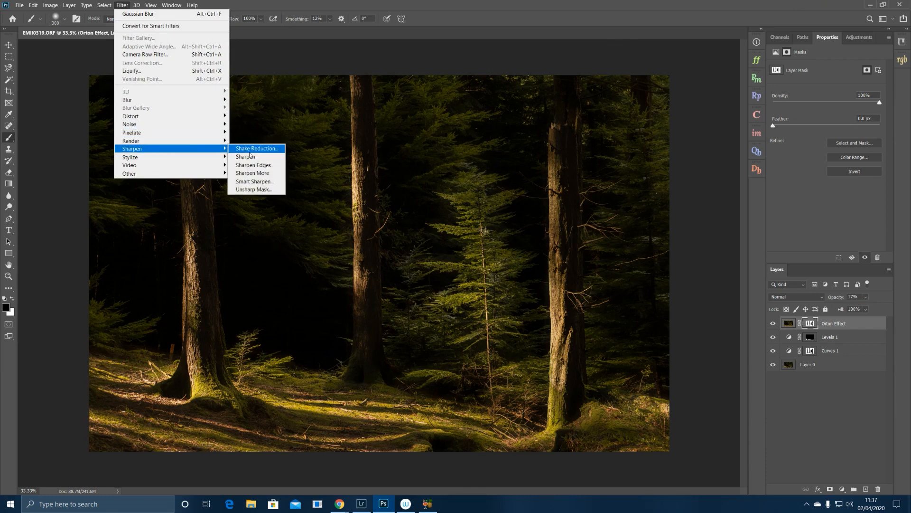
{"action": "left_click", "coordinate": [266, 191]}
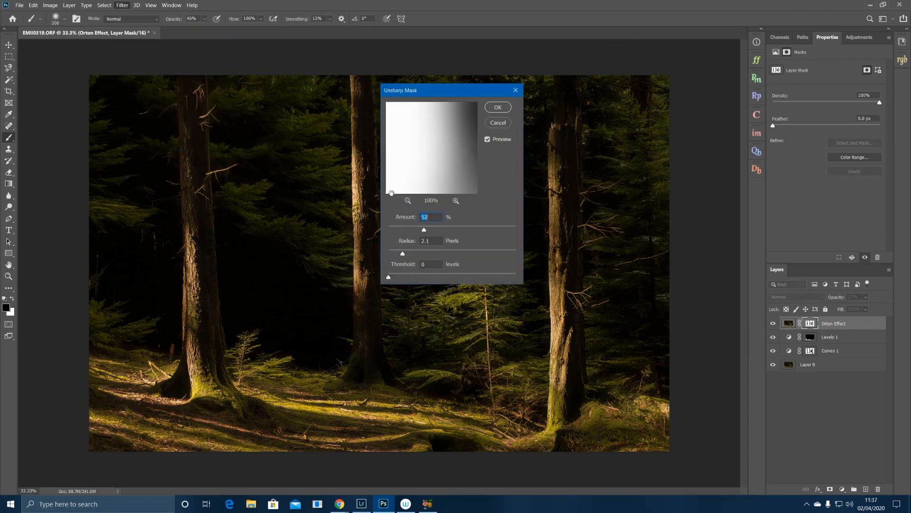
{"action": "left_click", "coordinate": [493, 125]}
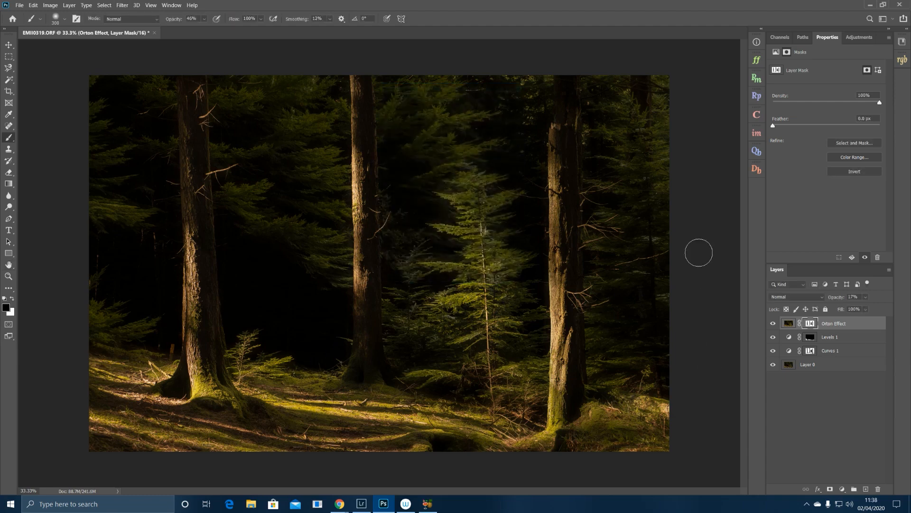
Merge the visible layers into a new top layer and sharpen it with Unsharp Mask at an amount of about 54%
{"action": "key", "text": "ctrl+alt+shift+e"}
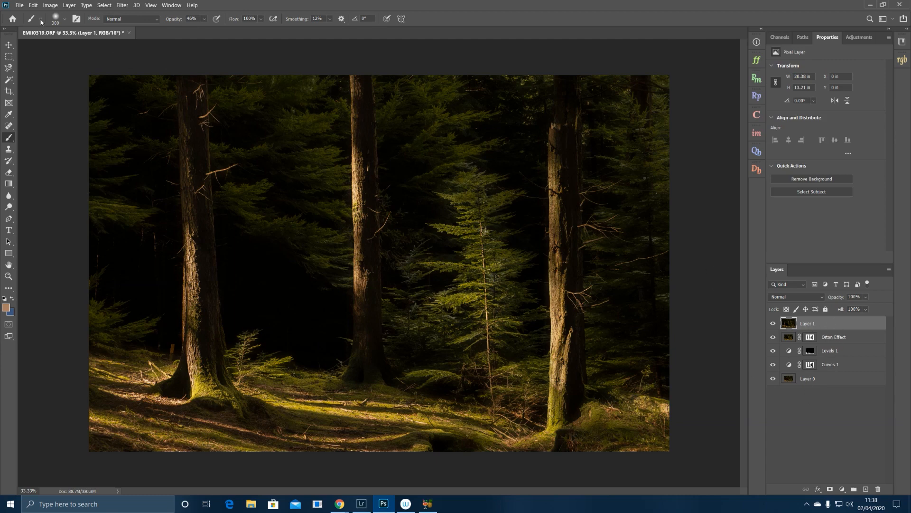
{"action": "left_click", "coordinate": [114, 5]}
{"action": "mouse_move", "coordinate": [122, 4]}
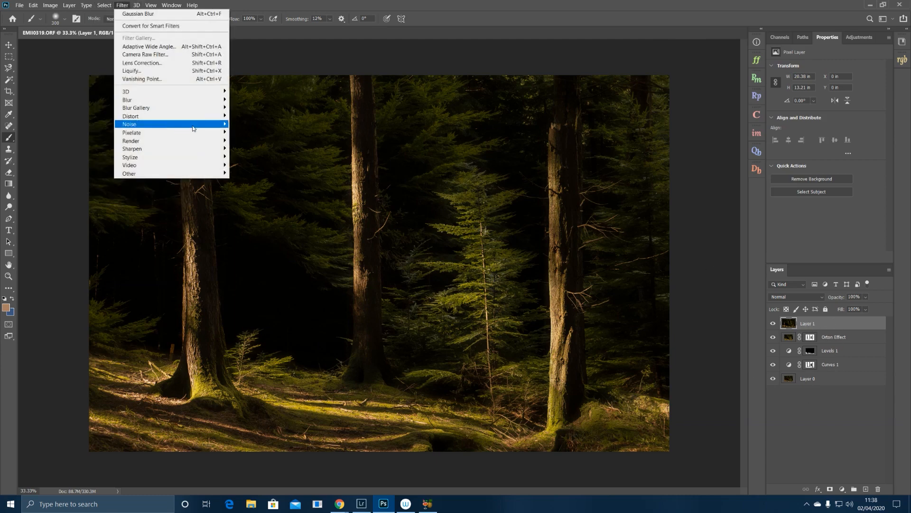
{"action": "mouse_move", "coordinate": [218, 151]}
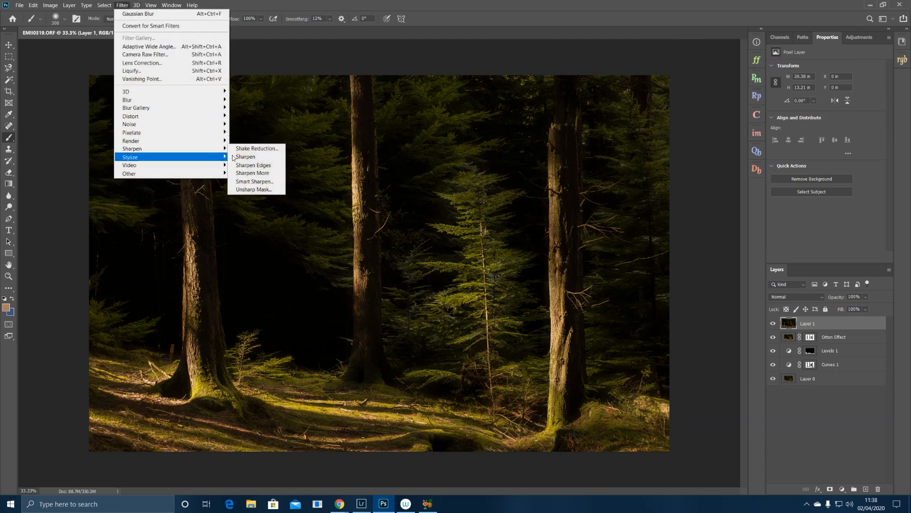
{"action": "left_click", "coordinate": [247, 190]}
{"action": "left_click_drag", "start_coordinate": [460, 159], "coordinate": [438, 149]}
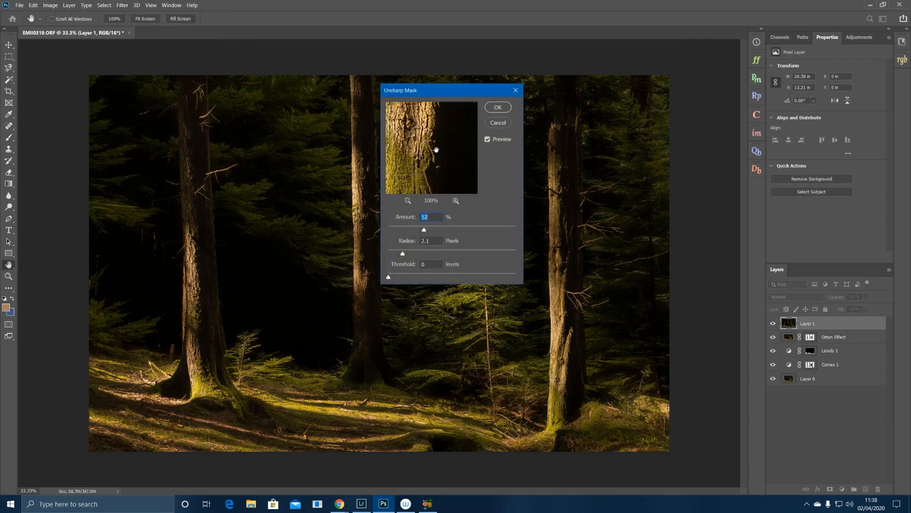
{"action": "mouse_move", "coordinate": [424, 230]}
{"action": "left_mouse_down"}
{"action": "mouse_move", "coordinate": [451, 230]}
{"action": "mouse_move", "coordinate": [434, 224]}
{"action": "left_mouse_up"}
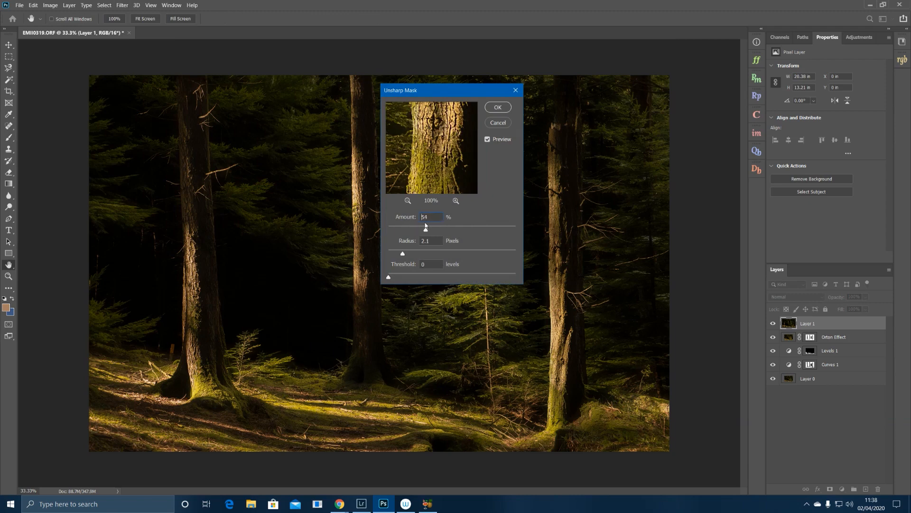
{"action": "left_click_drag", "start_coordinate": [425, 227], "coordinate": [426, 228]}
{"action": "left_click_drag", "start_coordinate": [406, 254], "coordinate": [423, 230]}
{"action": "left_click", "coordinate": [498, 107]}
{"action": "key", "text": "b"}
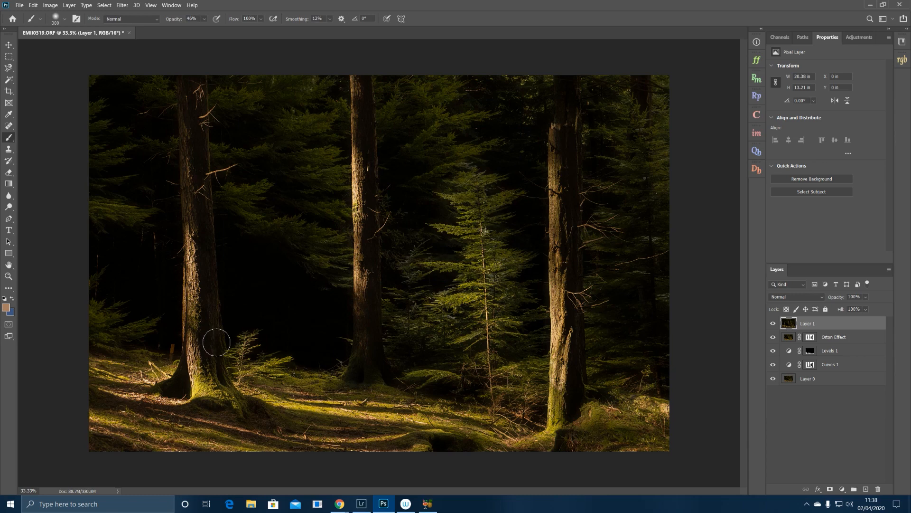
Set the sharpened layer's opacity to 87% and the Orton Effect layer's opacity to 18%
{"action": "left_click_drag", "start_coordinate": [839, 297], "coordinate": [832, 297]}
{"action": "left_click", "coordinate": [833, 336]}
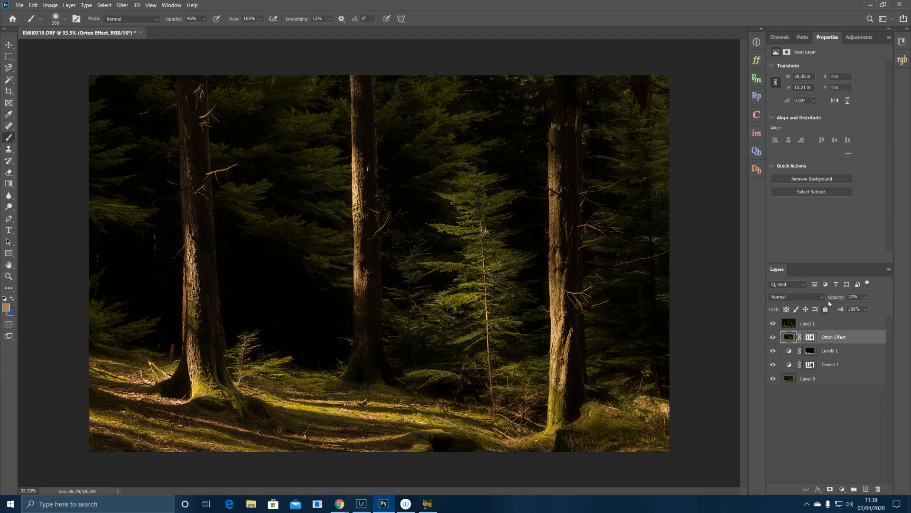
{"action": "left_click_drag", "start_coordinate": [834, 297], "coordinate": [835, 300]}
{"action": "left_click", "coordinate": [811, 327]}
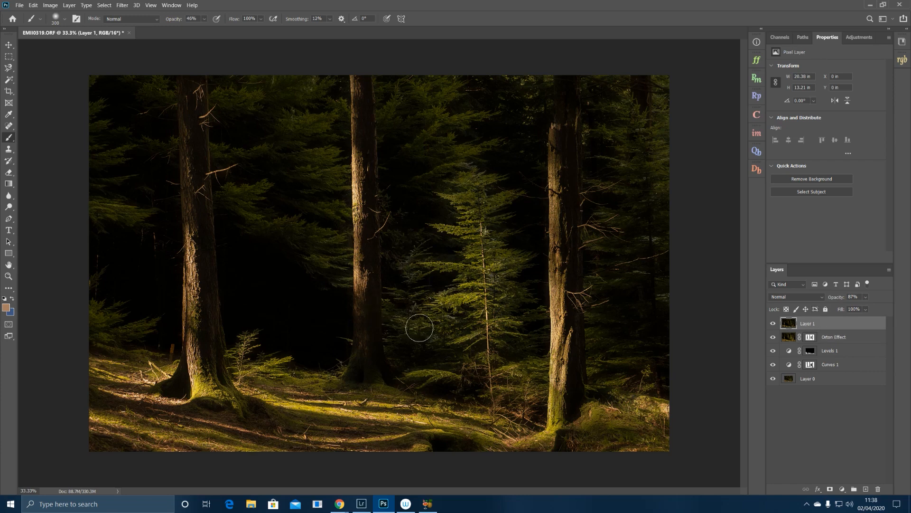
Move the Orton Effect layer above the sharpened layer and set its opacity to 16%
{"action": "mouse_move", "coordinate": [850, 340]}
{"action": "left_mouse_down"}
{"action": "mouse_move", "coordinate": [849, 318]}
{"action": "mouse_move", "coordinate": [856, 324]}
{"action": "mouse_move", "coordinate": [841, 338]}
{"action": "left_mouse_up"}
{"action": "left_click", "coordinate": [832, 338]}
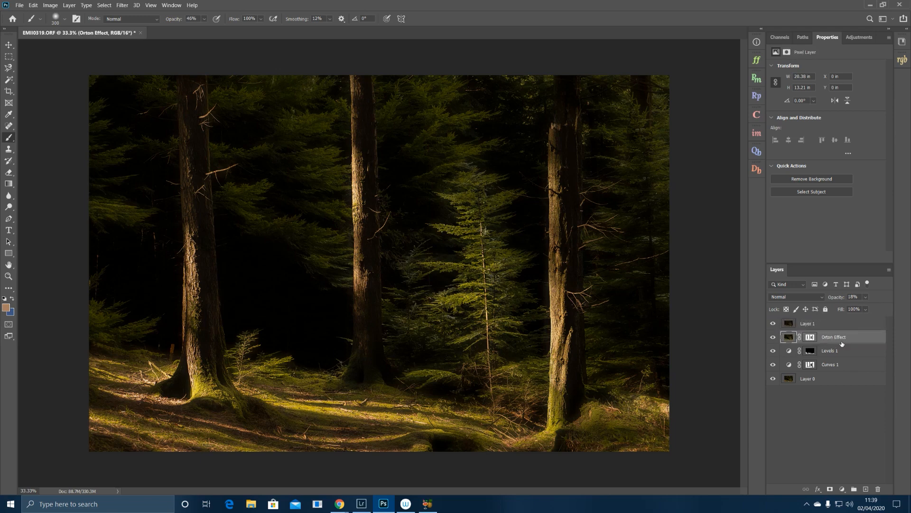
{"action": "left_click", "coordinate": [823, 325]}
{"action": "left_click", "coordinate": [845, 338]}
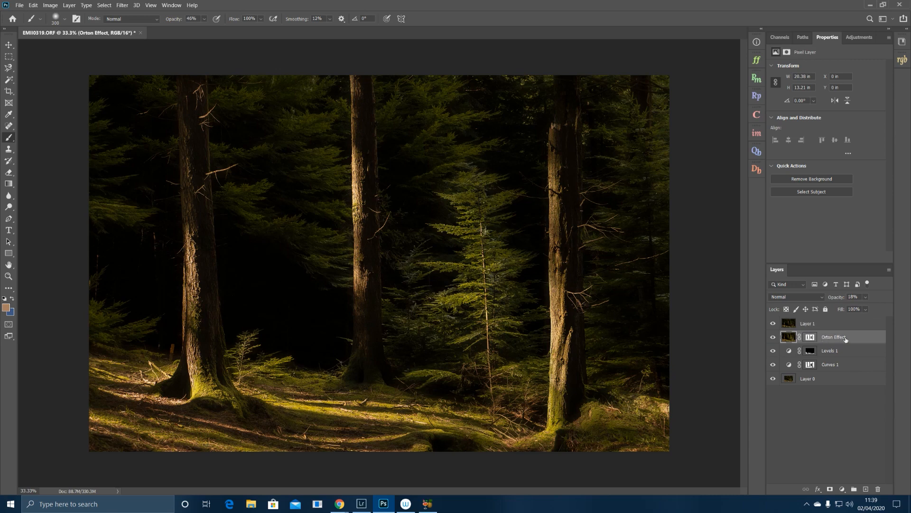
{"action": "left_click_drag", "start_coordinate": [831, 297], "coordinate": [838, 304]}
{"action": "left_click_drag", "start_coordinate": [842, 338], "coordinate": [833, 297]}
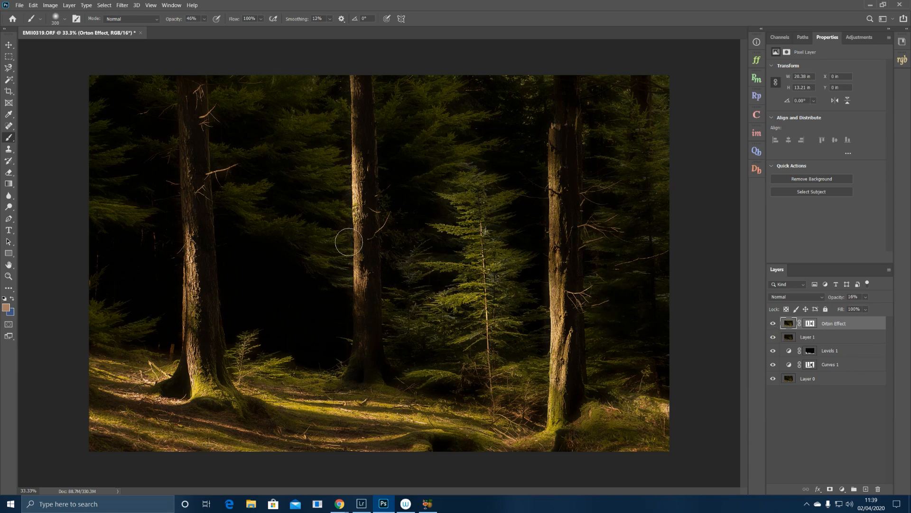
Save the layered photo and switch to Lightroom to continue editing it there
{"action": "key", "text": "ctrl+s"}
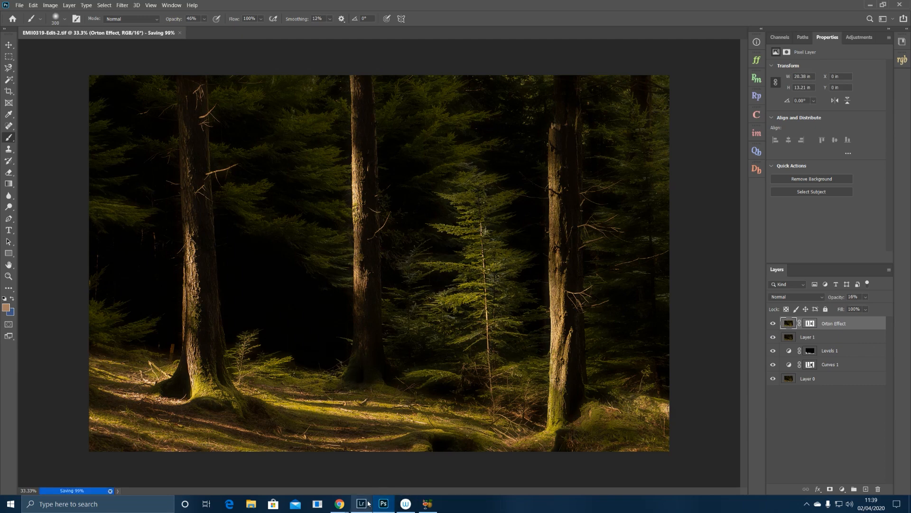
{"action": "left_click", "coordinate": [368, 503]}
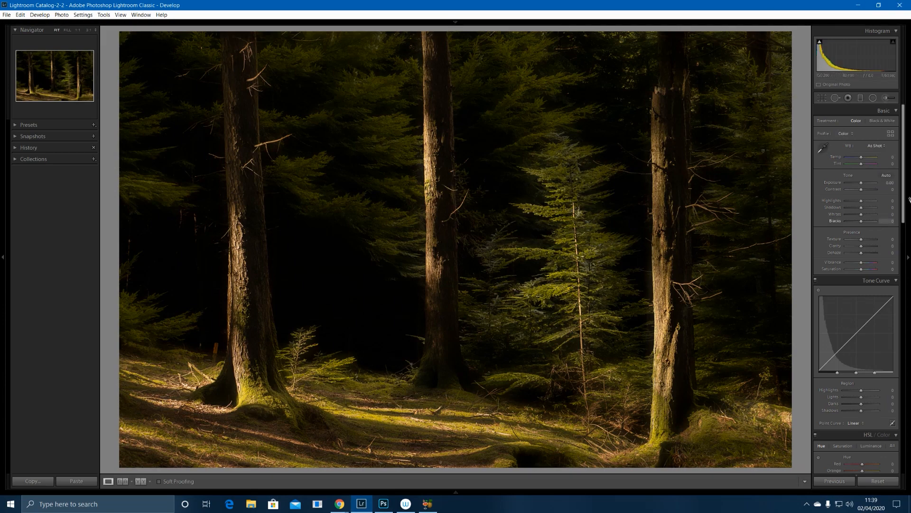
Shift the Green hue towards yellow to about -44 and set Vibrance to -5
{"action": "scroll", "coordinate": [848, 208], "scroll_direction": "down", "scroll_amount": 5}
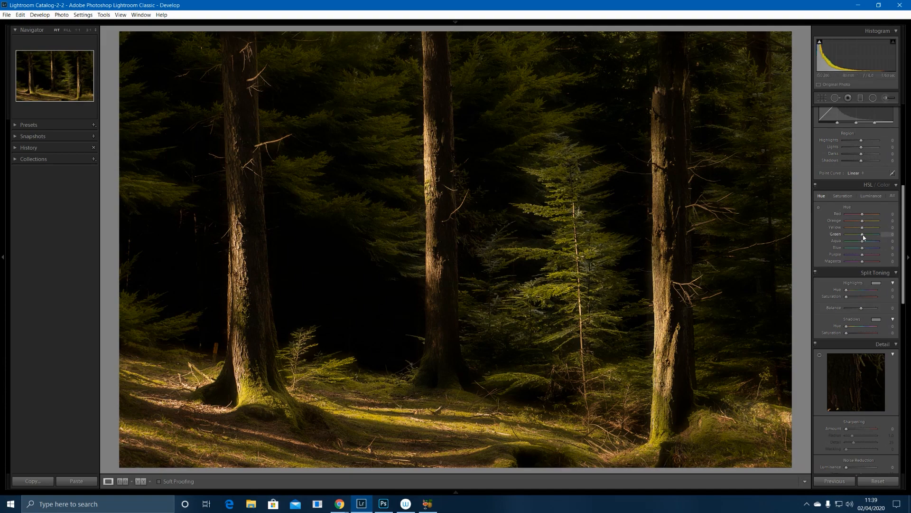
{"action": "left_click_drag", "start_coordinate": [863, 238], "coordinate": [862, 239]}
{"action": "scroll", "coordinate": [848, 197], "scroll_direction": "up", "scroll_amount": 4}
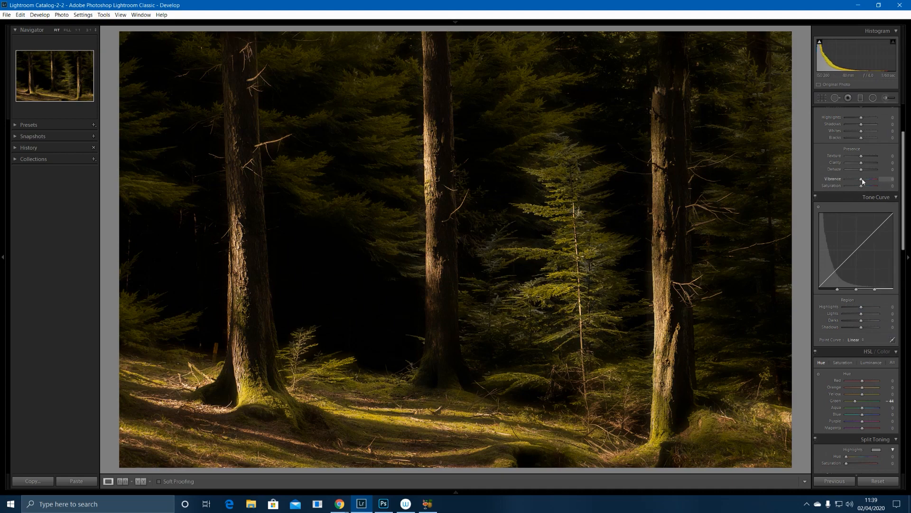
Raise the Yellow luminance to +16 and brighten the Green luminance slightly
{"action": "scroll", "coordinate": [840, 246], "scroll_direction": "down", "scroll_amount": 4}
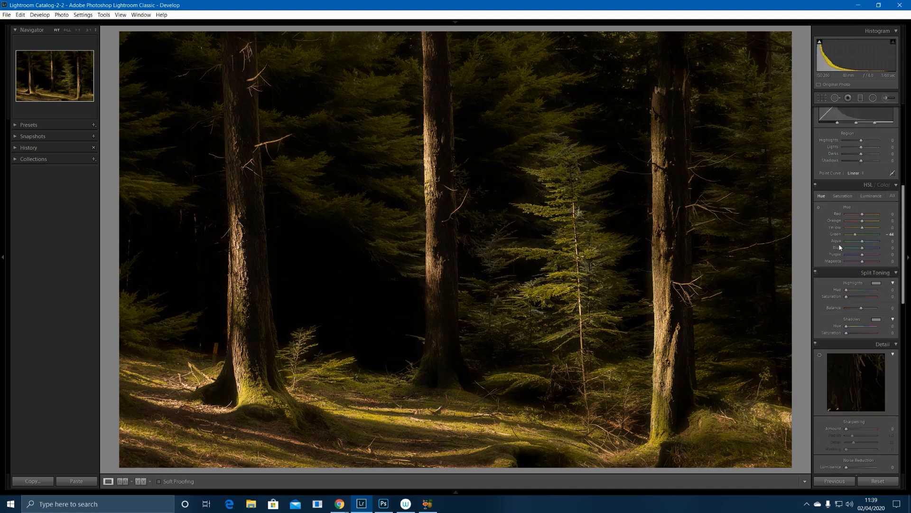
{"action": "left_click", "coordinate": [871, 195]}
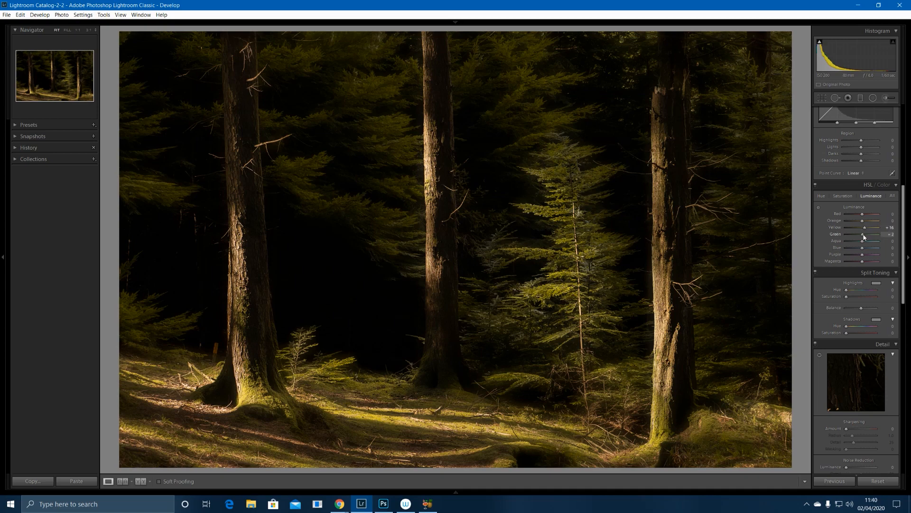
{"action": "left_click_drag", "start_coordinate": [863, 236], "coordinate": [867, 237]}
Add a subtle dark post-crop vignette in Highlight Priority style
{"action": "scroll", "coordinate": [850, 237], "scroll_direction": "down", "scroll_amount": 10}
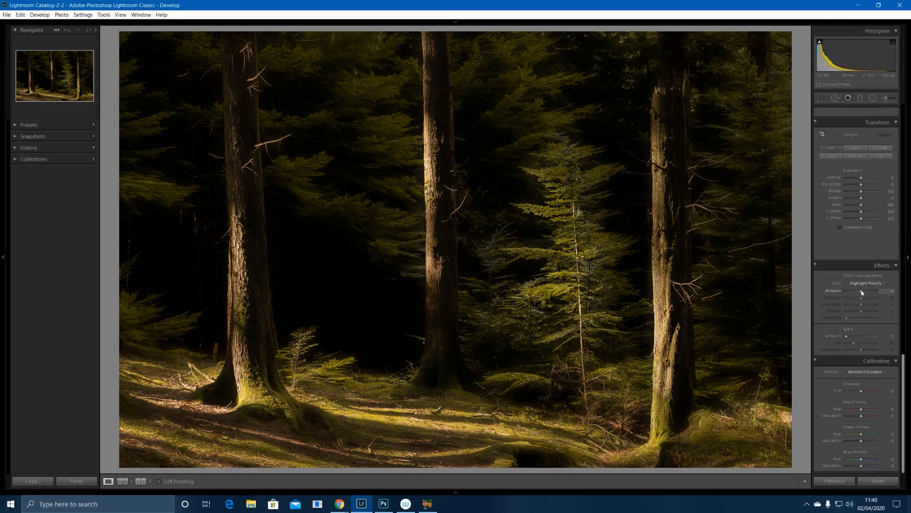
{"action": "key", "text": "Down"}
{"action": "key", "text": "Down"}
{"action": "key", "text": "Down"}
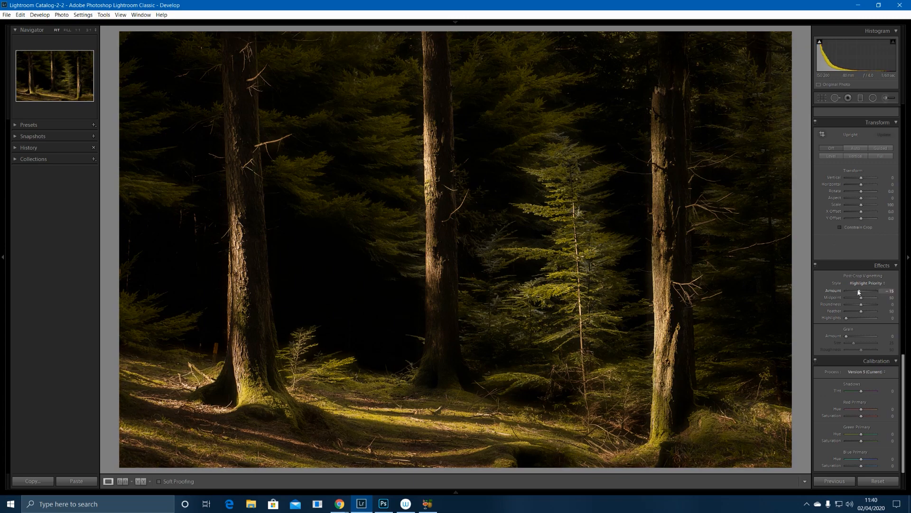
Set Whites to -7 and Highlights to -2, and warm the photo with Temp +5
{"action": "scroll", "coordinate": [818, 234], "scroll_direction": "up", "scroll_amount": 15}
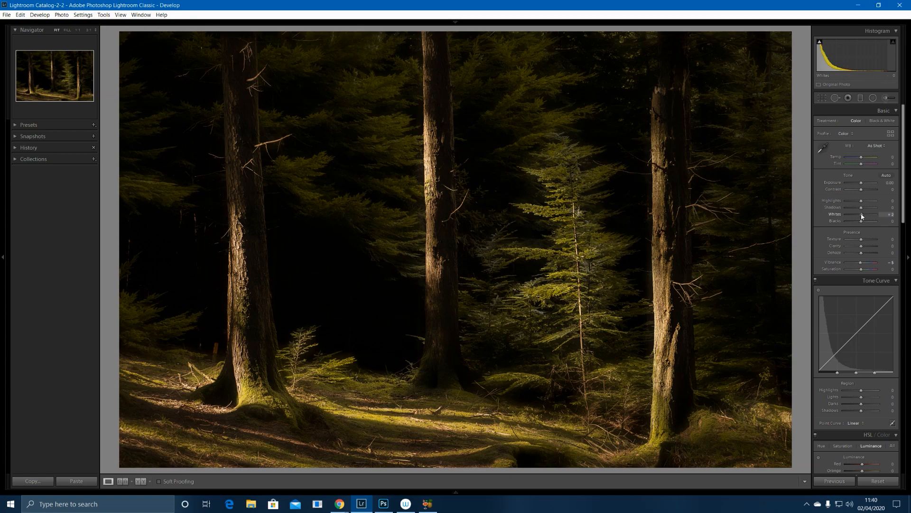
{"action": "left_click_drag", "start_coordinate": [862, 216], "coordinate": [860, 215]}
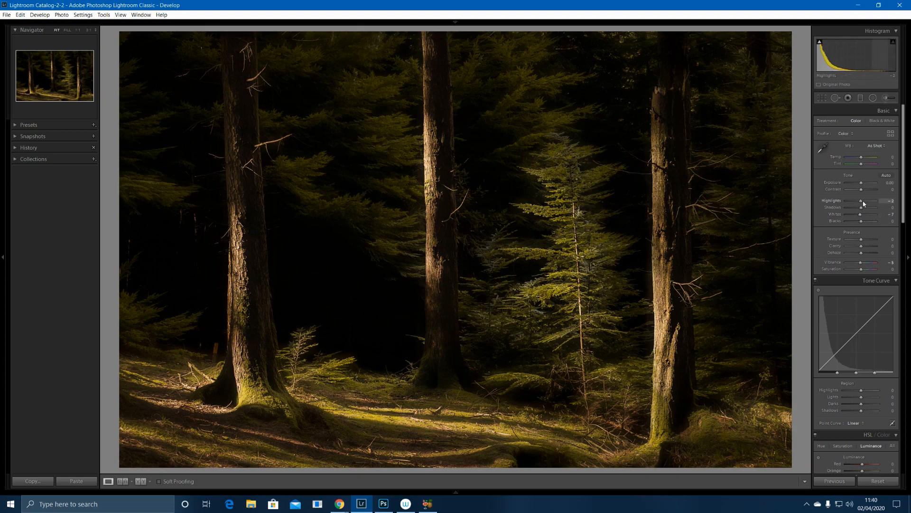
{"action": "left_click_drag", "start_coordinate": [861, 157], "coordinate": [862, 157]}
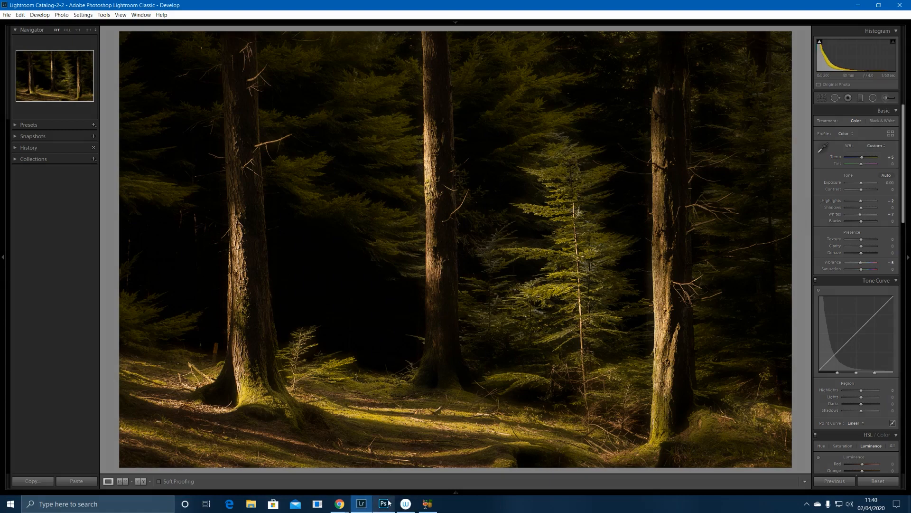
Compare the new edit with the earlier Copy 1 version of the woodland photo
{"action": "mouse_move", "coordinate": [452, 492]}
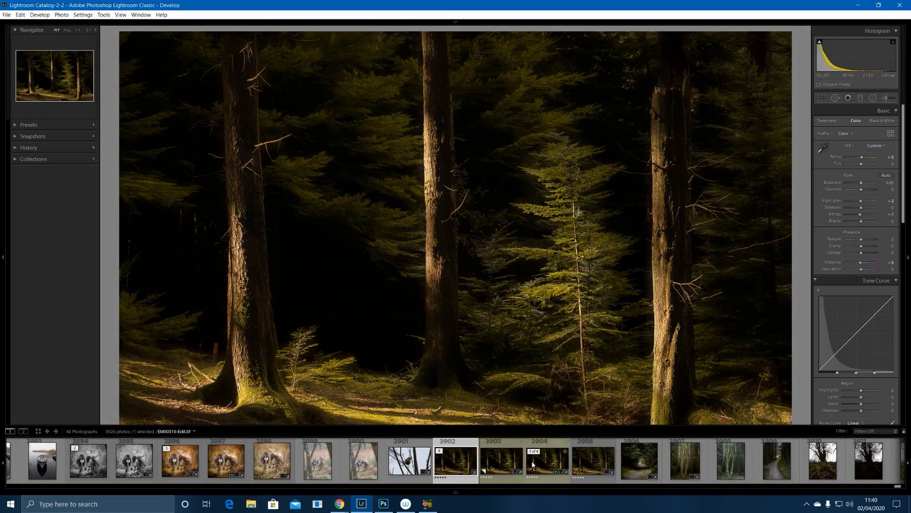
{"action": "left_click", "coordinate": [513, 464]}
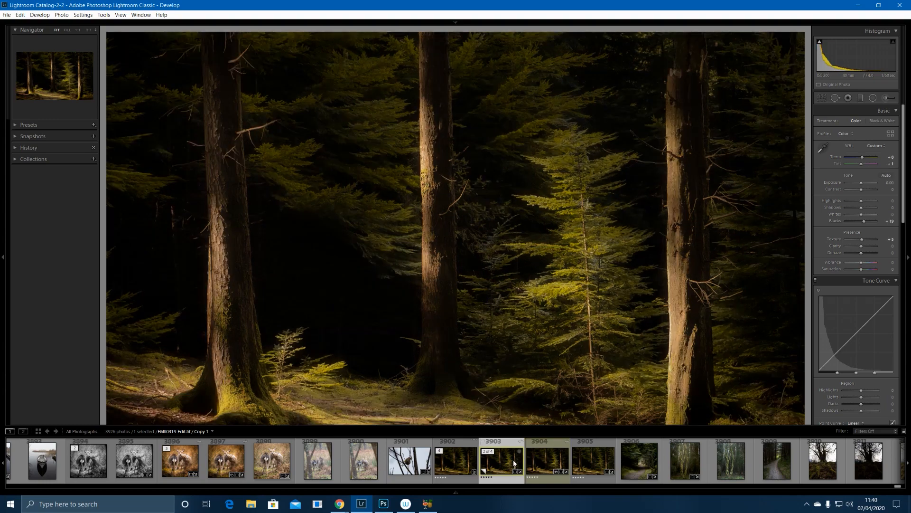
{"action": "left_click", "coordinate": [463, 465]}
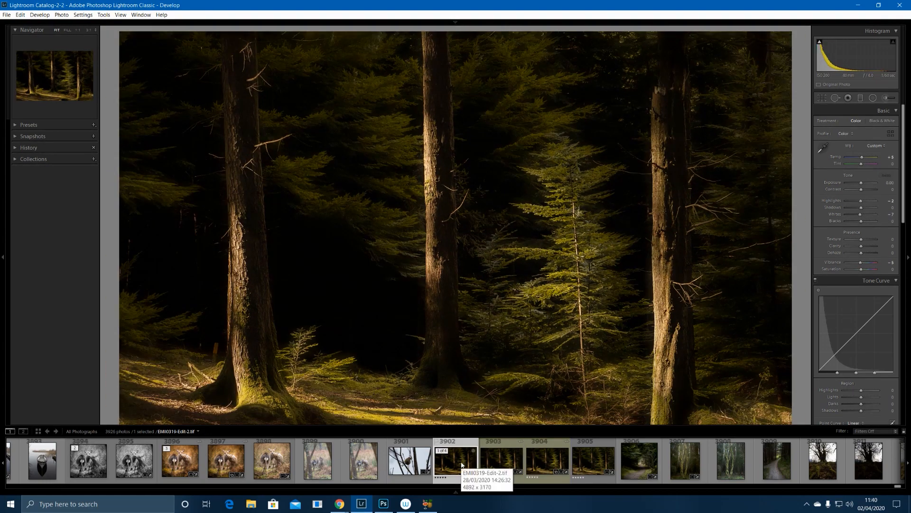
{"action": "left_click", "coordinate": [497, 464]}
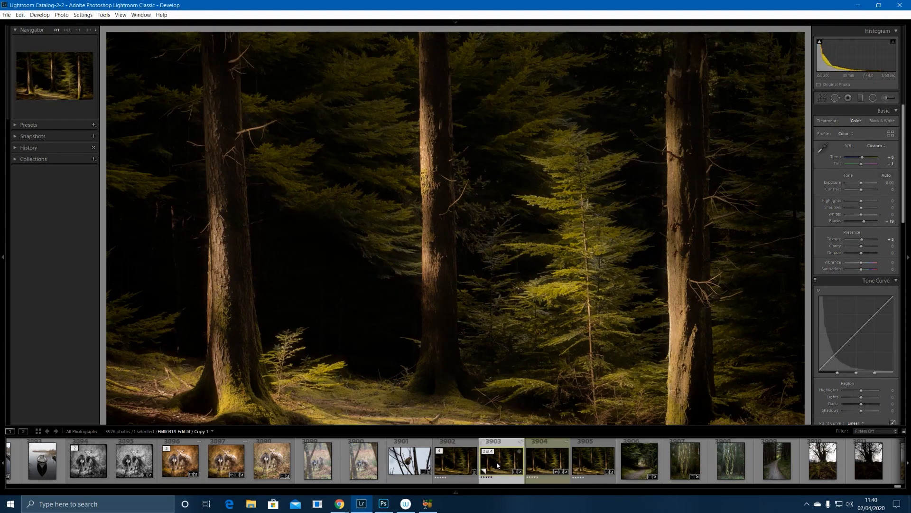
{"action": "left_click", "coordinate": [462, 467]}
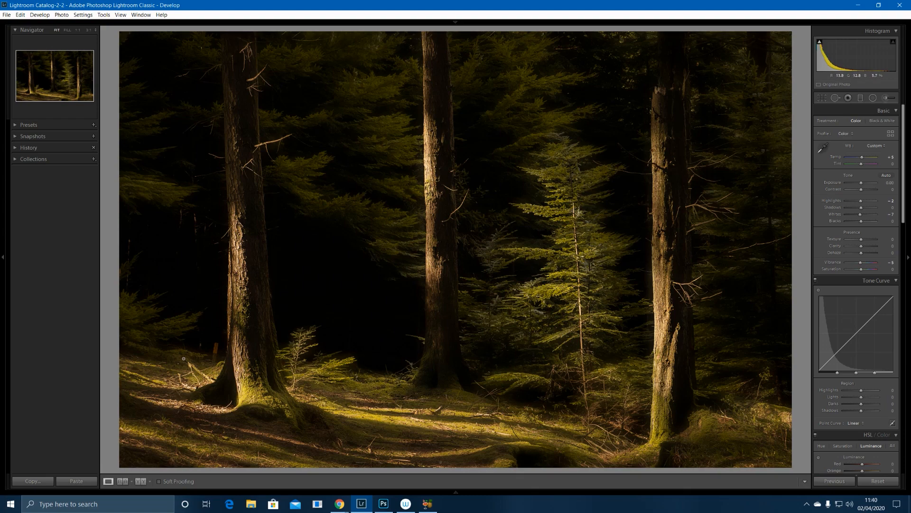
Inspect the ground beside the left trunk's base close up and switch back to Photoshop
{"action": "left_click", "coordinate": [202, 357]}
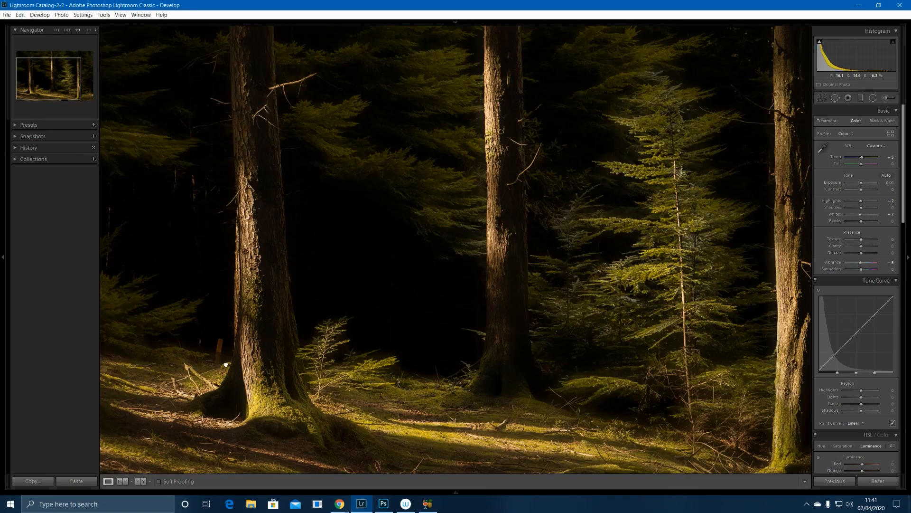
{"action": "left_click", "coordinate": [225, 350]}
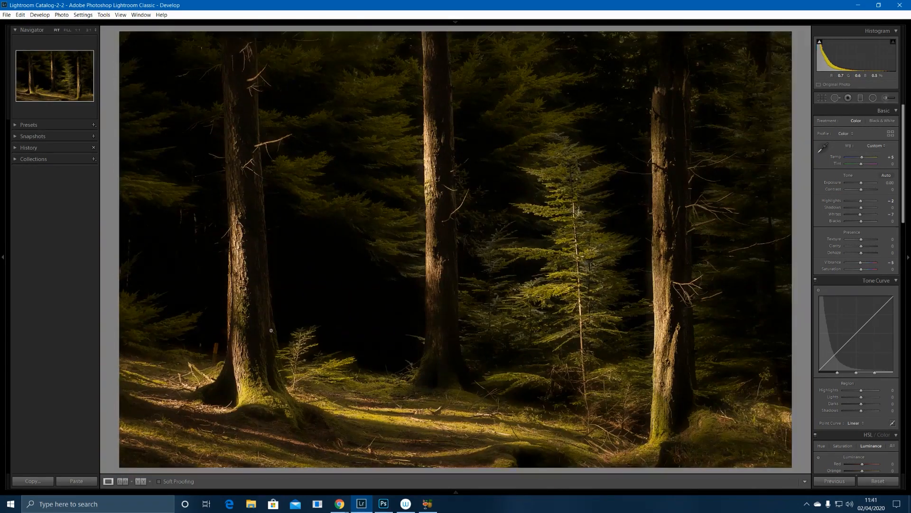
{"action": "left_click", "coordinate": [205, 357]}
{"action": "left_click", "coordinate": [228, 344]}
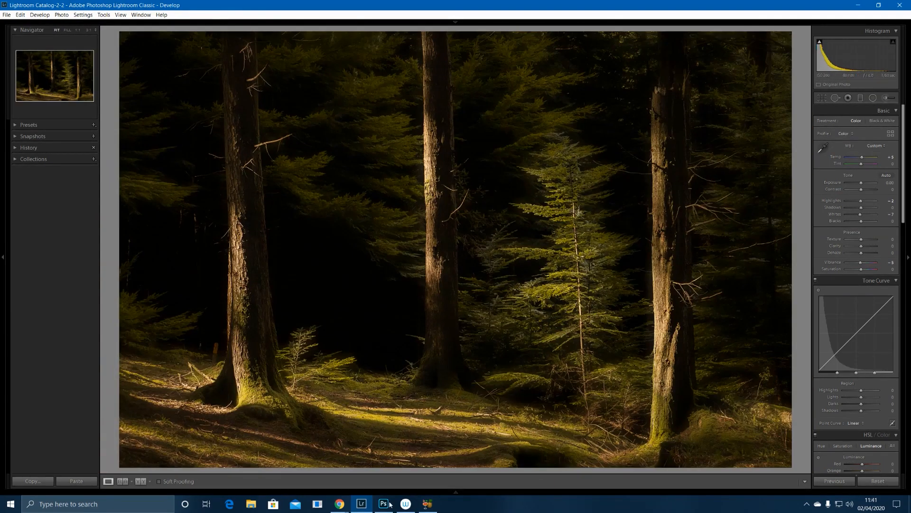
{"action": "left_click", "coordinate": [384, 503]}
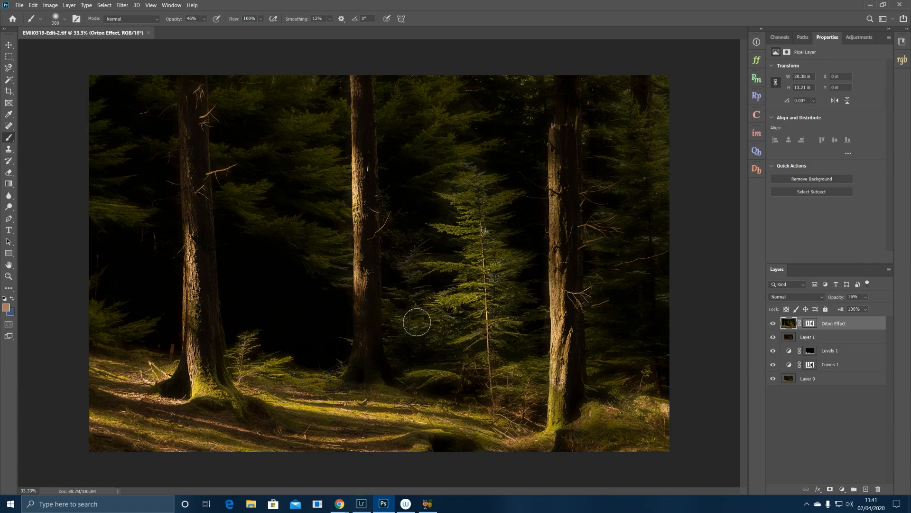
Stamp all visible layers into a new merged layer above the Orton Effect layer
{"action": "key", "text": "ctrl+shift+alt+e"}
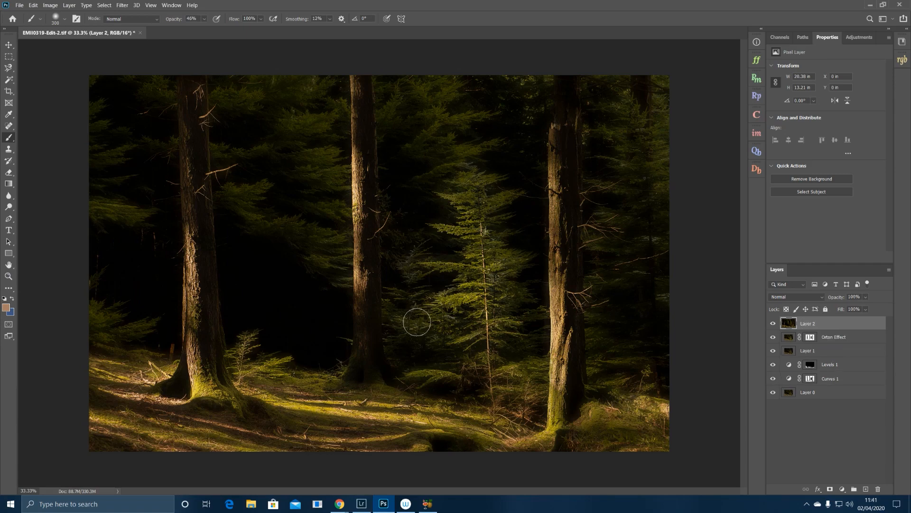
{"action": "key", "text": "z"}
{"action": "left_click_drag", "start_coordinate": [149, 364], "coordinate": [187, 377]}
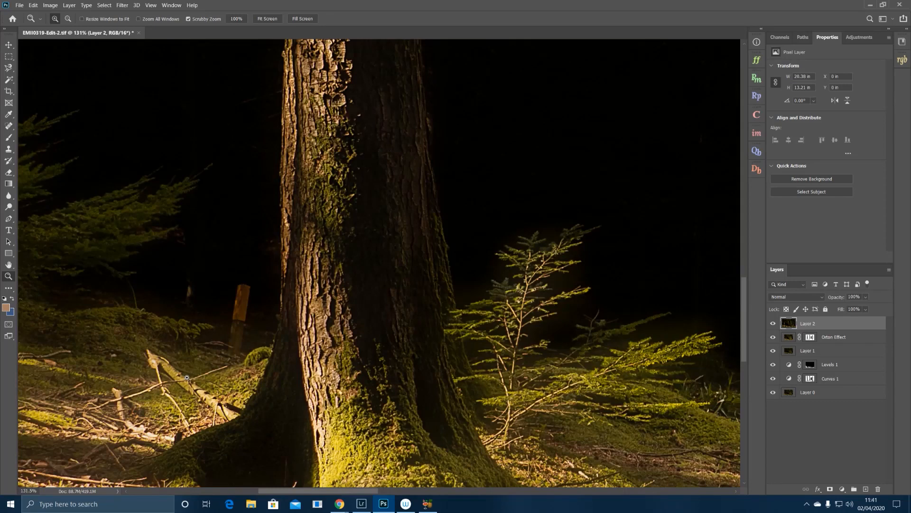
Clone the dark background over the upper part of the wooden post beside the left trunk, using a small Clone Stamp brush
{"action": "left_click", "coordinate": [9, 150]}
{"action": "key", "text": "bracketleft"}
{"action": "key", "text": "bracketleft"}
{"action": "key", "text": "bracketleft"}
{"action": "key", "text": "bracketleft"}
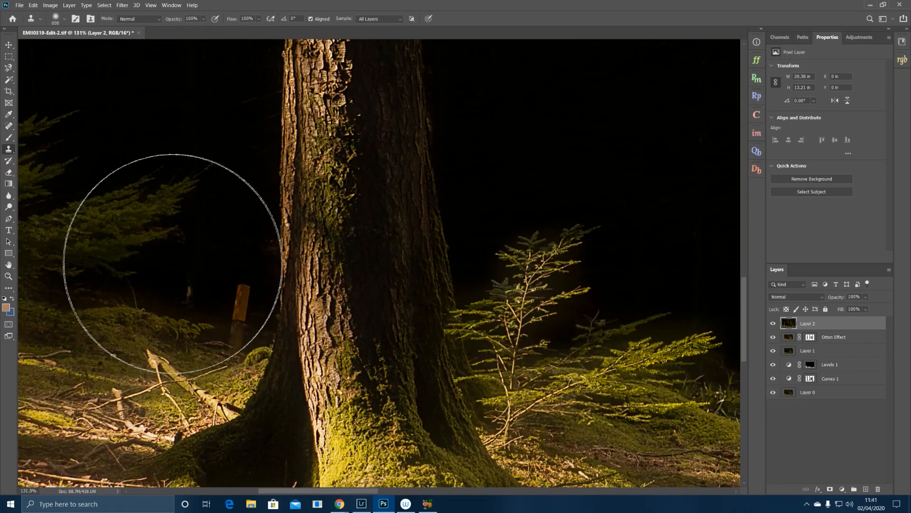
{"action": "key", "text": "bracketleft"}
{"action": "key", "text": "bracketleft"}
{"action": "key", "text": "bracketleft"}
{"action": "key", "text": "bracketleft"}
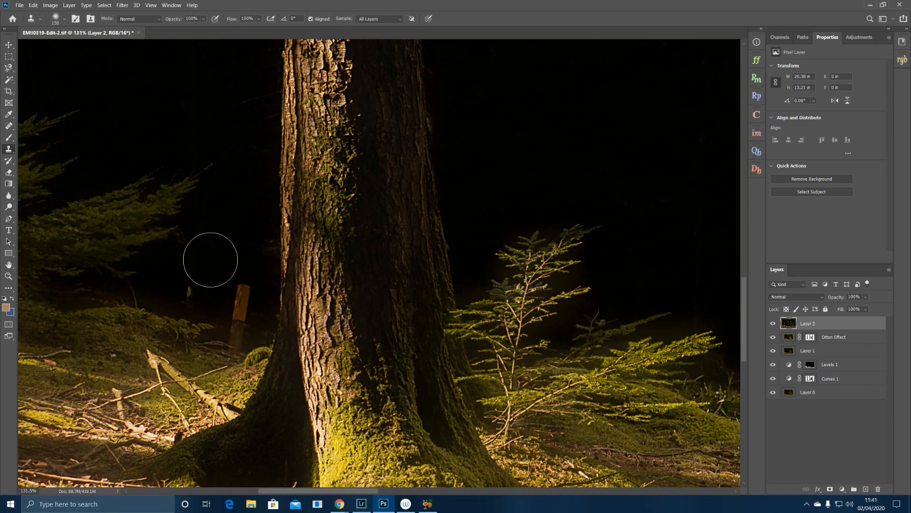
{"action": "key", "text": "bracketleft"}
{"action": "key", "text": "bracketleft"}
{"action": "key", "text": "bracketleft"}
{"action": "key", "text": "bracketleft"}
{"action": "key", "text": "bracketleft"}
{"action": "key", "text": "bracketleft"}
{"action": "left_click", "coordinate": [196, 252], "text": "alt"}
{"action": "mouse_move", "coordinate": [219, 279]}
{"action": "left_mouse_down"}
{"action": "mouse_move", "coordinate": [242, 285]}
{"action": "mouse_move", "coordinate": [234, 281]}
{"action": "mouse_move", "coordinate": [230, 297]}
{"action": "mouse_move", "coordinate": [238, 307]}
{"action": "left_mouse_up"}
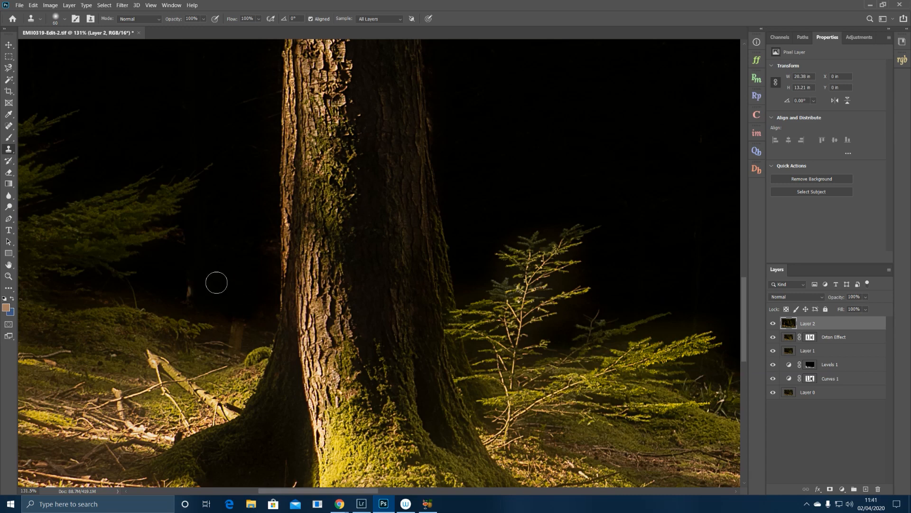
Clone out the remaining lower part of the wooden post with a smaller brush, sampling the dark areas around it
{"action": "key", "text": "bracketleft"}
{"action": "key", "text": "bracketleft"}
{"action": "key", "text": "bracketleft"}
{"action": "key", "text": "bracketleft"}
{"action": "left_click", "coordinate": [262, 330], "text": "alt"}
{"action": "mouse_move", "coordinate": [241, 327]}
{"action": "left_mouse_down"}
{"action": "mouse_move", "coordinate": [265, 317]}
{"action": "mouse_move", "coordinate": [246, 332]}
{"action": "mouse_move", "coordinate": [233, 326]}
{"action": "mouse_move", "coordinate": [257, 337]}
{"action": "mouse_move", "coordinate": [213, 337]}
{"action": "mouse_move", "coordinate": [241, 344]}
{"action": "left_mouse_up"}
{"action": "left_click", "coordinate": [265, 317], "text": "alt"}
{"action": "left_click", "coordinate": [258, 337], "text": "alt"}
{"action": "left_click", "coordinate": [216, 333], "text": "alt"}
{"action": "mouse_move", "coordinate": [247, 331]}
{"action": "left_mouse_down"}
{"action": "mouse_move", "coordinate": [222, 325]}
{"action": "mouse_move", "coordinate": [231, 338]}
{"action": "mouse_move", "coordinate": [238, 327]}
{"action": "mouse_move", "coordinate": [250, 332]}
{"action": "mouse_move", "coordinate": [221, 333]}
{"action": "mouse_move", "coordinate": [265, 329]}
{"action": "left_mouse_up"}
{"action": "left_click", "coordinate": [234, 330], "text": "alt"}
{"action": "left_click", "coordinate": [228, 331], "text": "alt"}
{"action": "left_click", "coordinate": [223, 333], "text": "alt"}
{"action": "left_click", "coordinate": [9, 276]}
{"action": "left_click", "coordinate": [267, 19]}
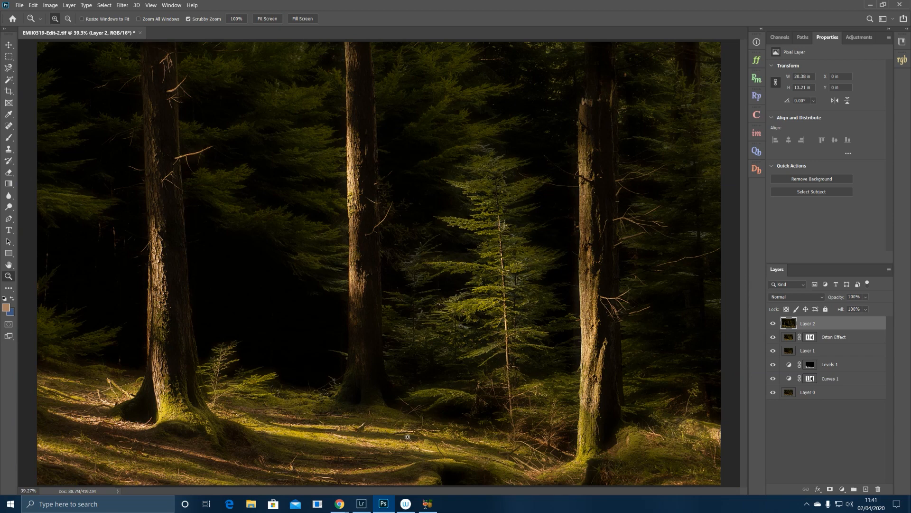
Compare the Lightroom edit with the retouched Photoshop version and return to Lightroom
{"action": "left_click", "coordinate": [361, 503]}
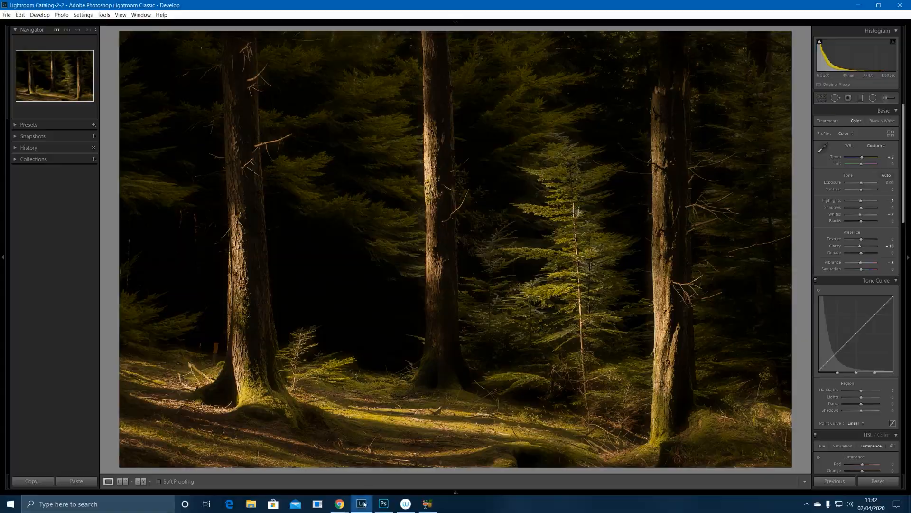
{"action": "left_click", "coordinate": [383, 503]}
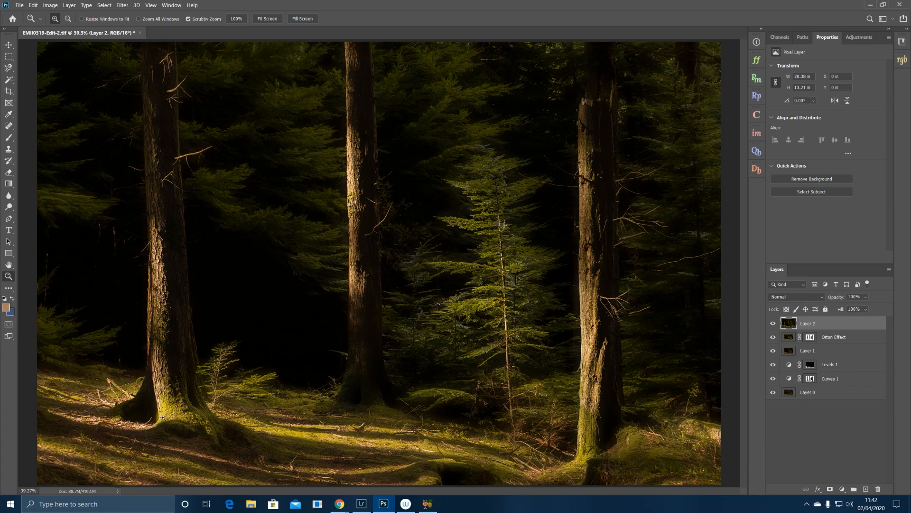
{"action": "left_click", "coordinate": [361, 503]}
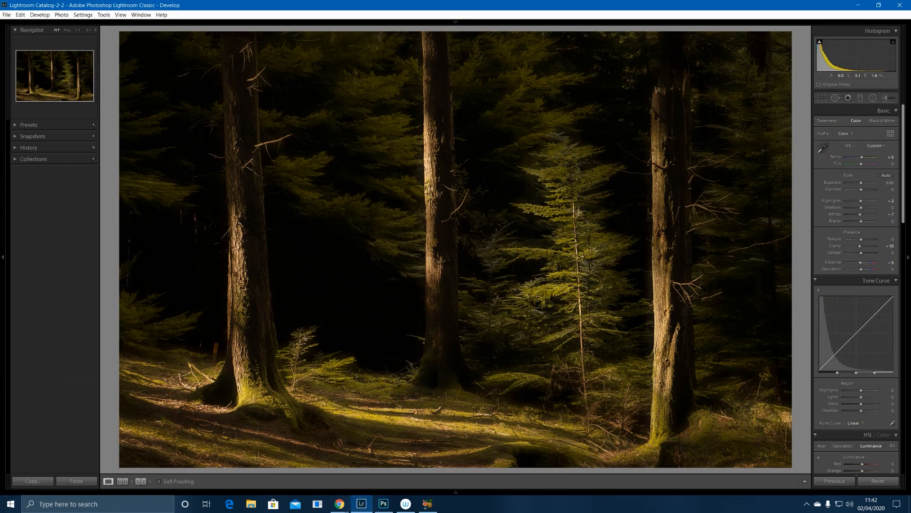